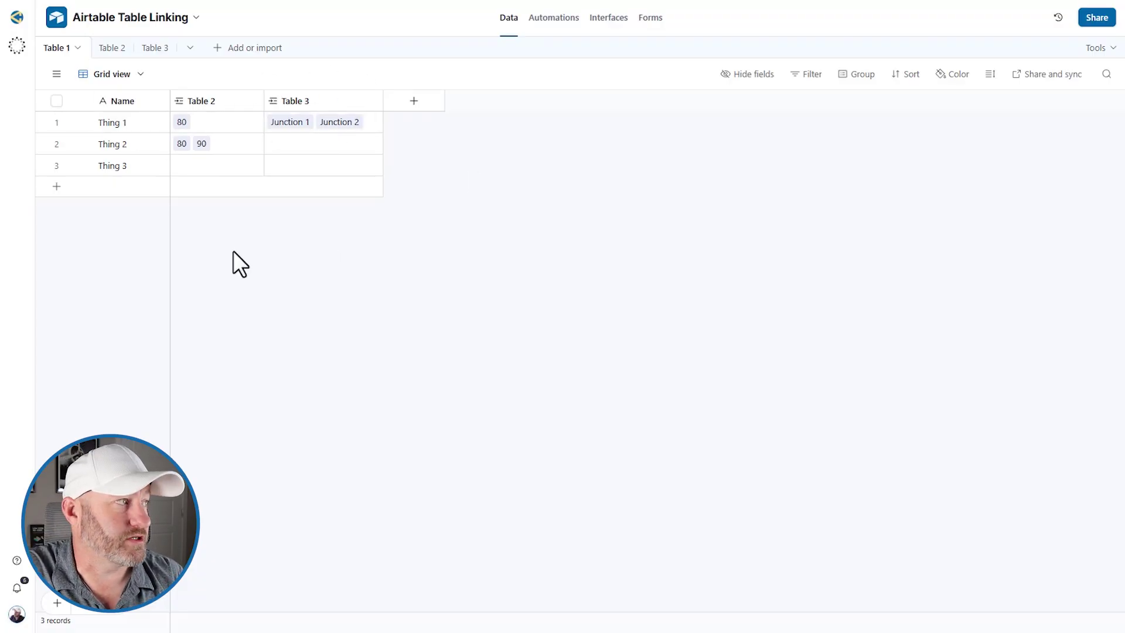
# Start a new form from the Forms section and view destination tables Table 1–3
pyautogui.moveTo(117, 123); pyautogui.dragTo(118, 160)
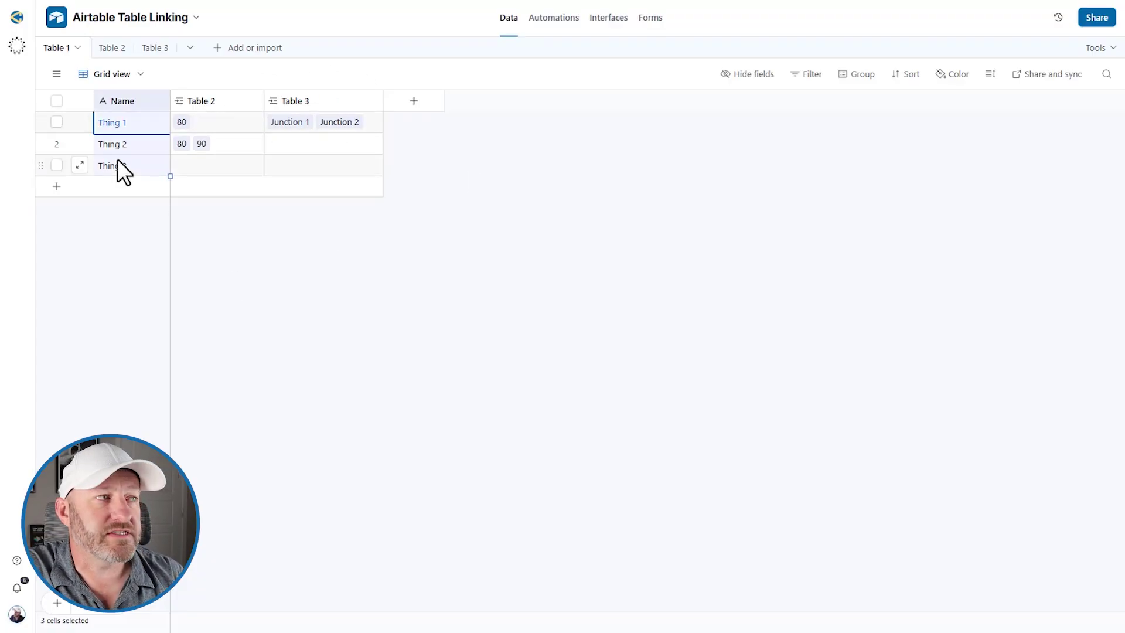
pyautogui.click(401, 256)
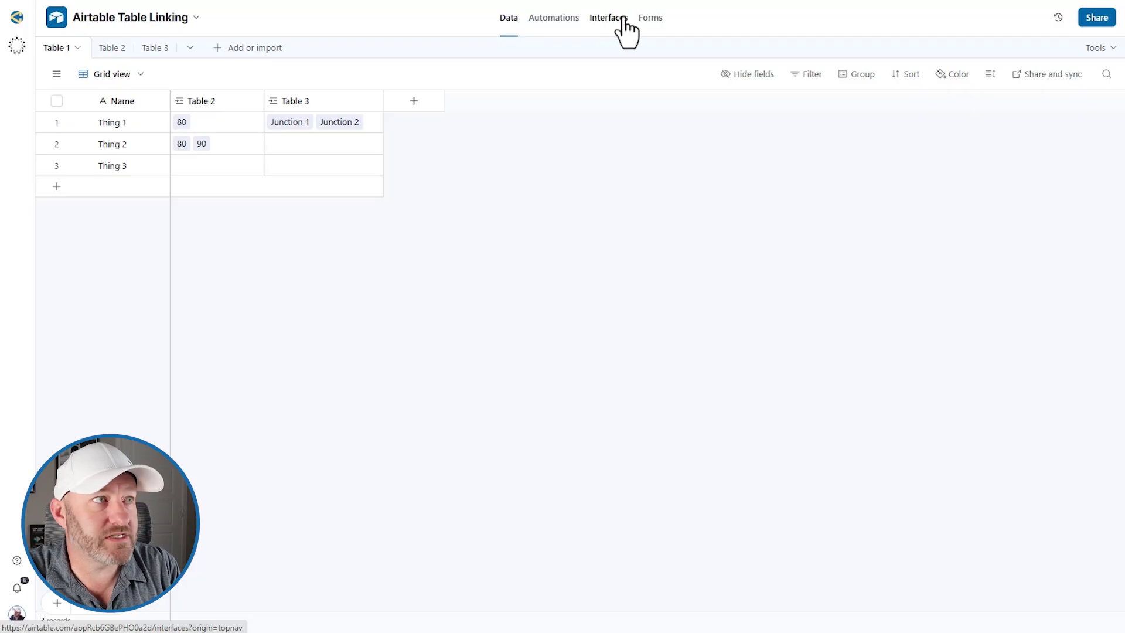
pyautogui.click(652, 19)
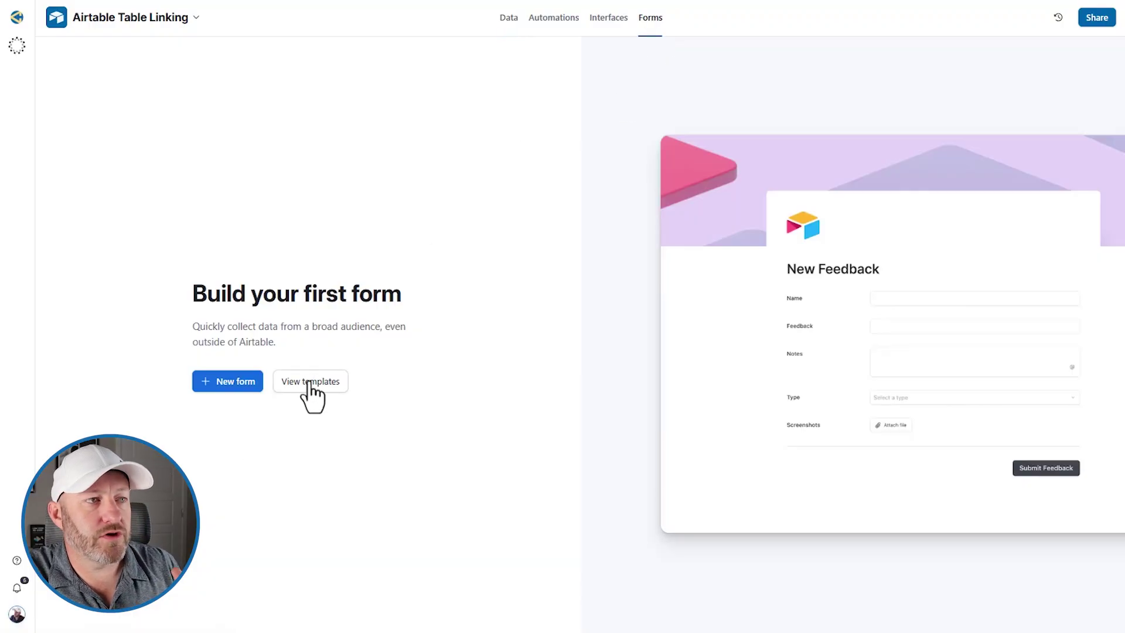
pyautogui.click(242, 382)
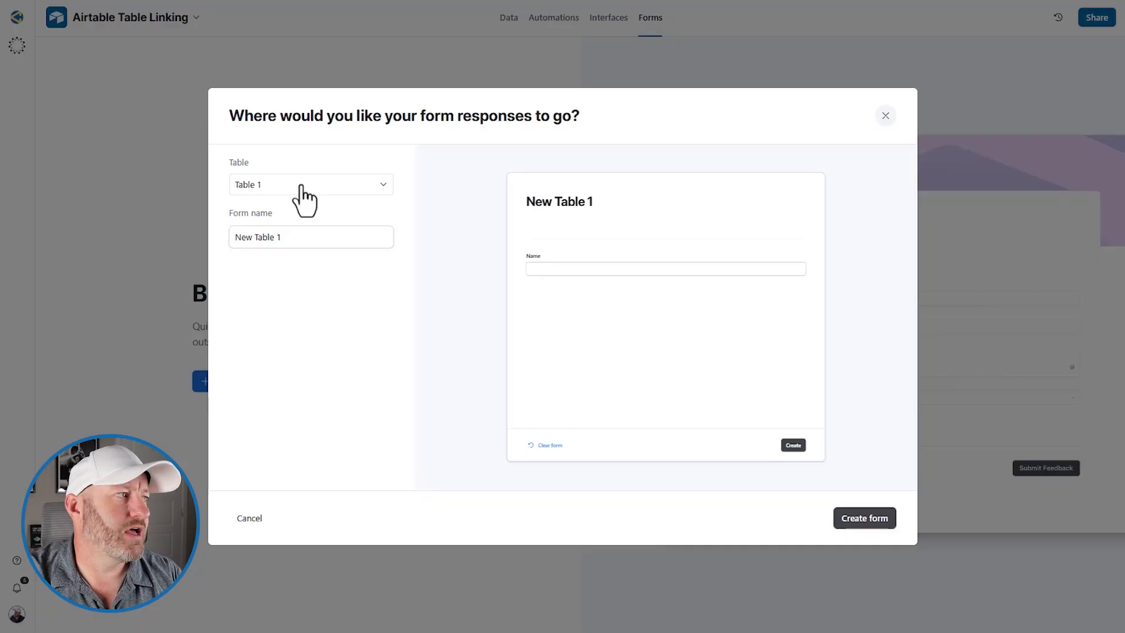
pyautogui.click(303, 187)
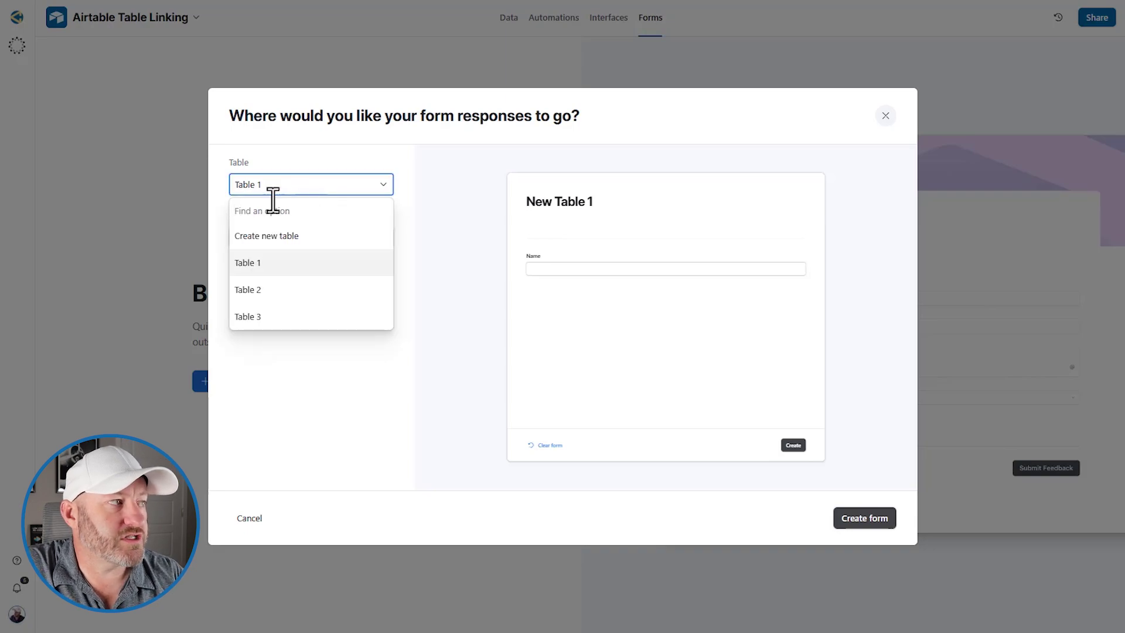
# Create a form named 'New Form' that sends responses to Table 1
pyautogui.click(288, 265)
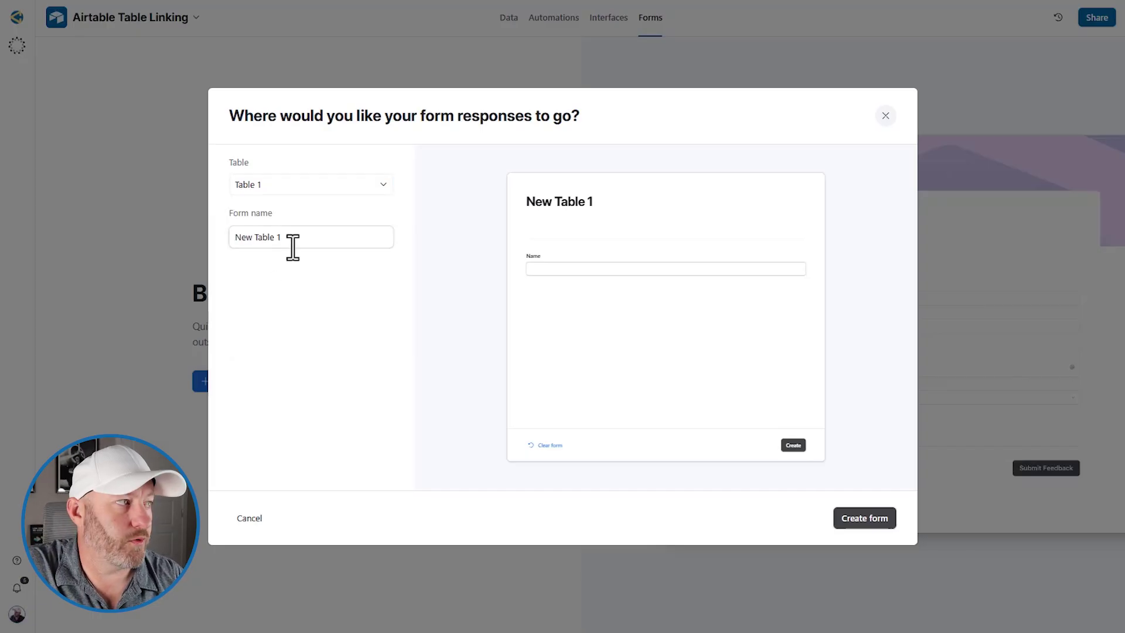
pyautogui.moveTo(291, 239); pyautogui.dragTo(256, 238)
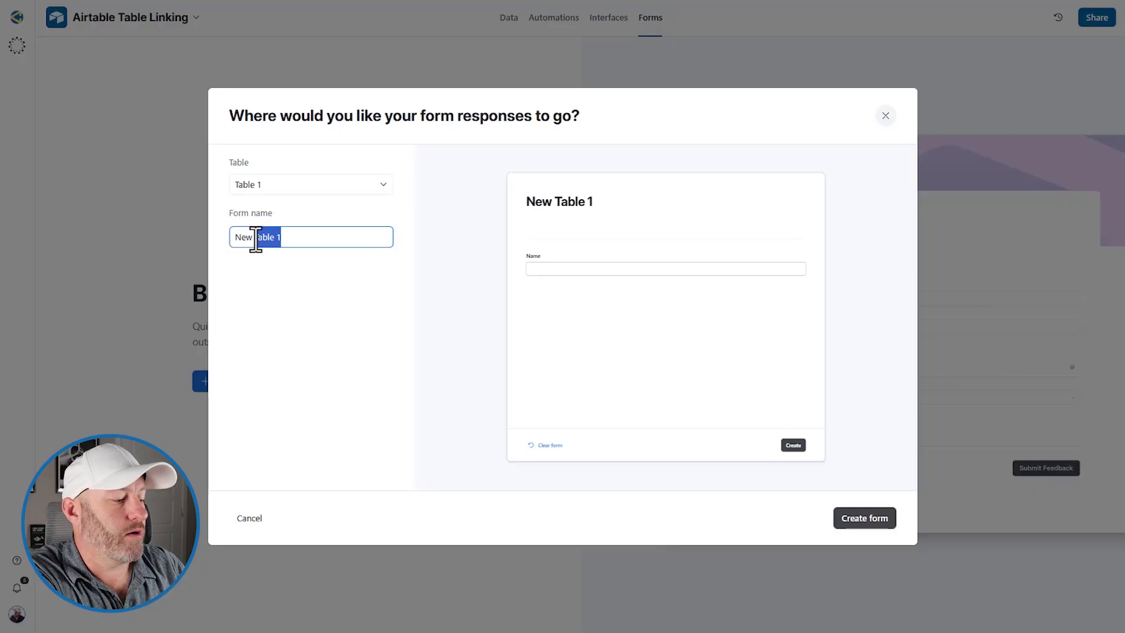
pyautogui.write('Form')
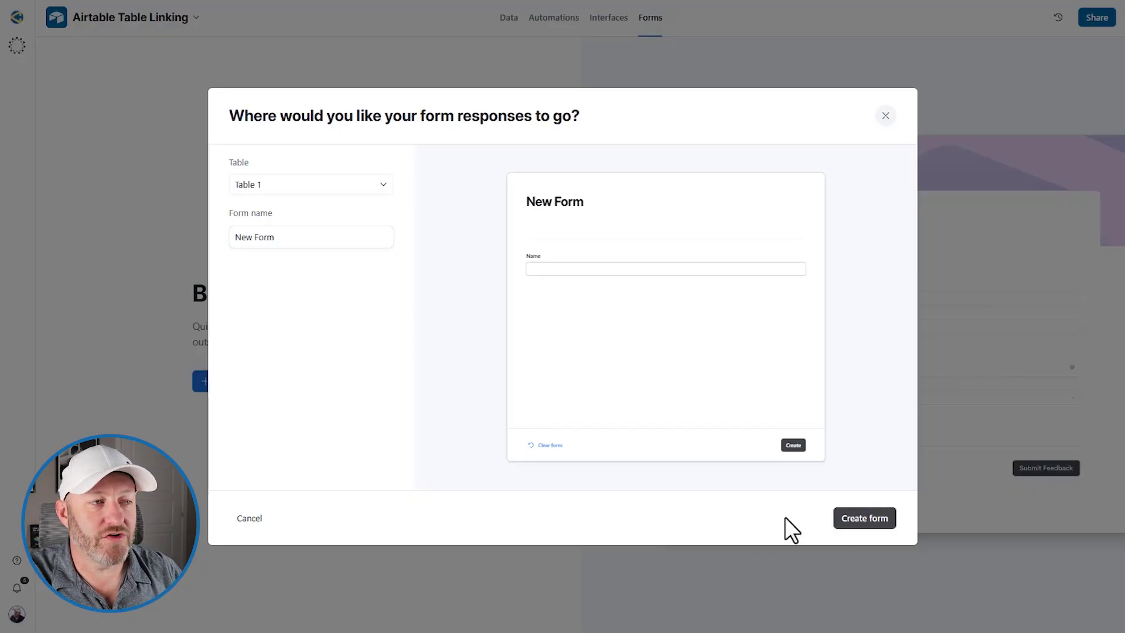
pyautogui.click(860, 523)
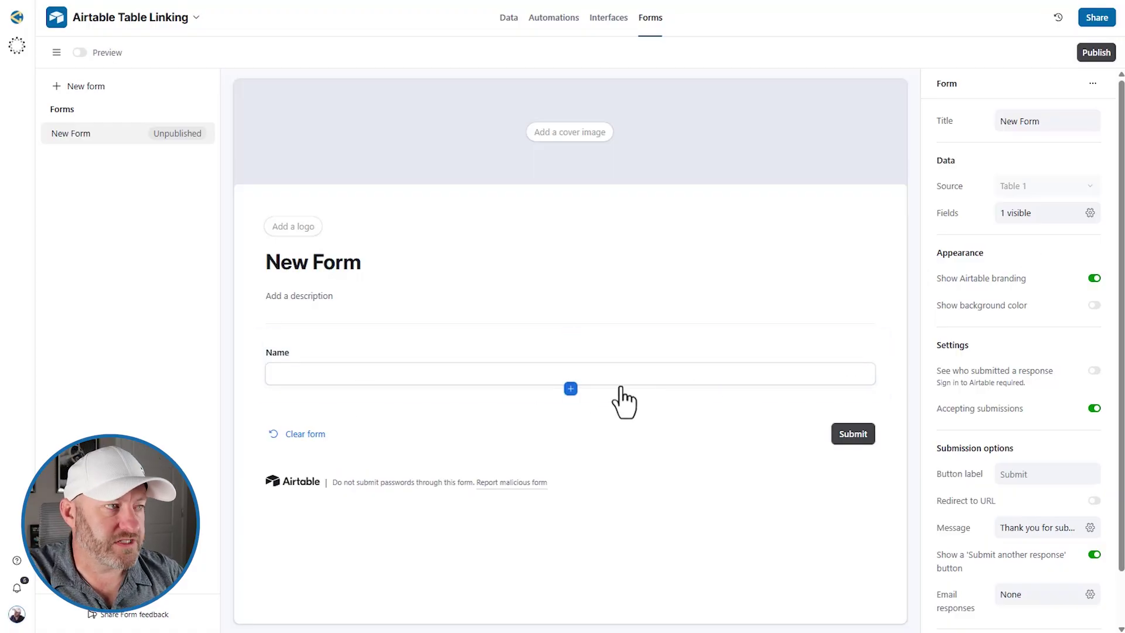
# Show the field picker below New Form's Name field
pyautogui.click(571, 389)
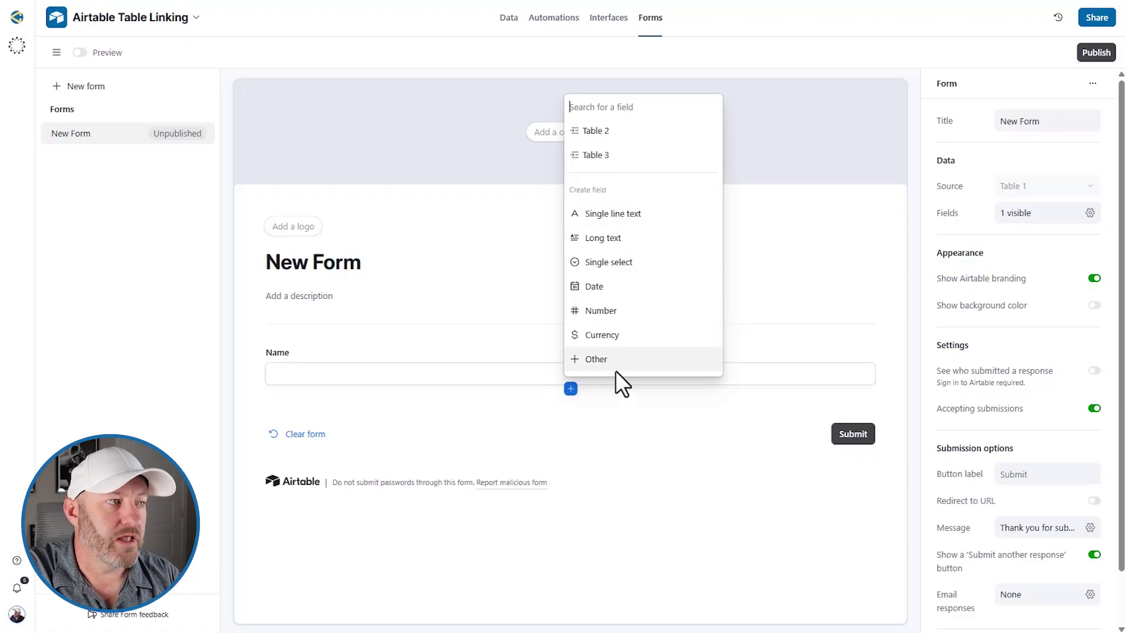
pyautogui.click(620, 417)
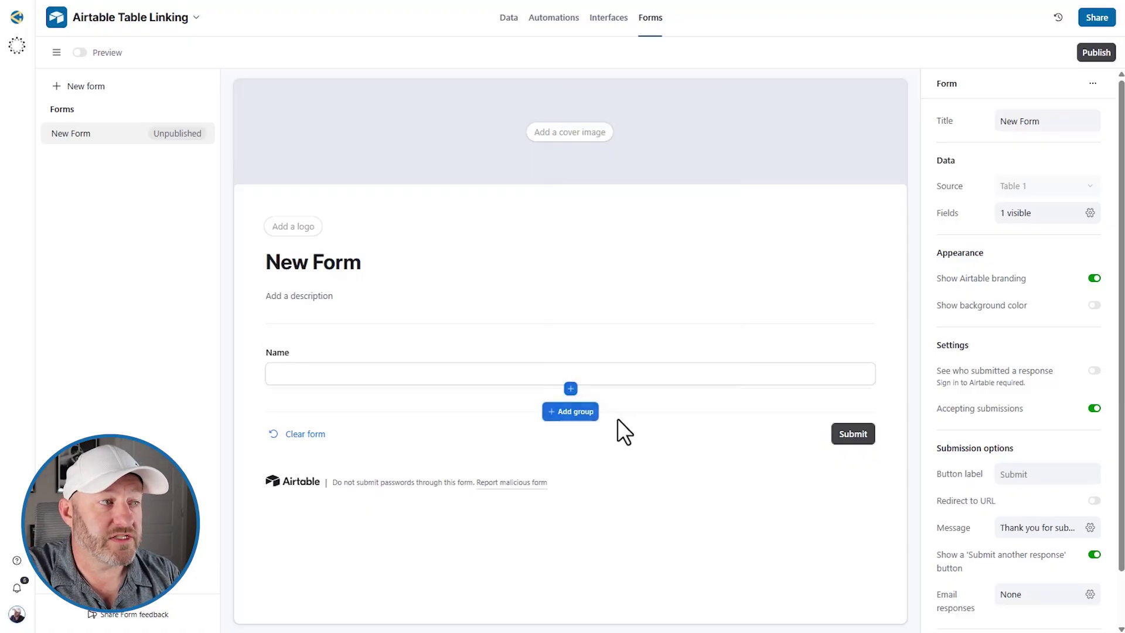
pyautogui.click(1026, 229)
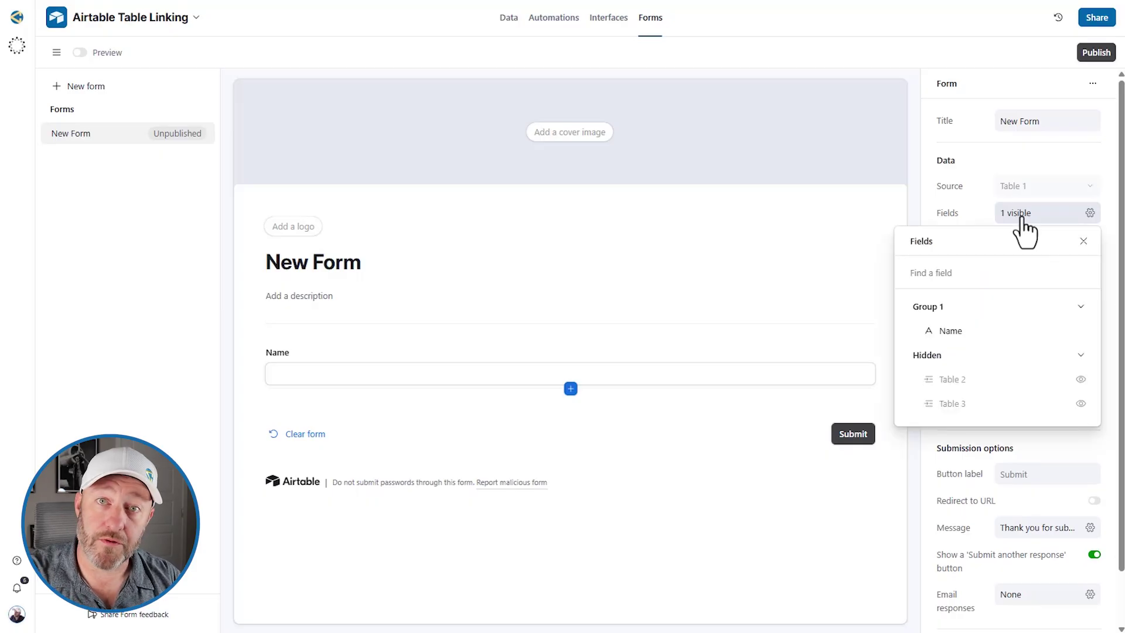
pyautogui.moveTo(1081, 380)
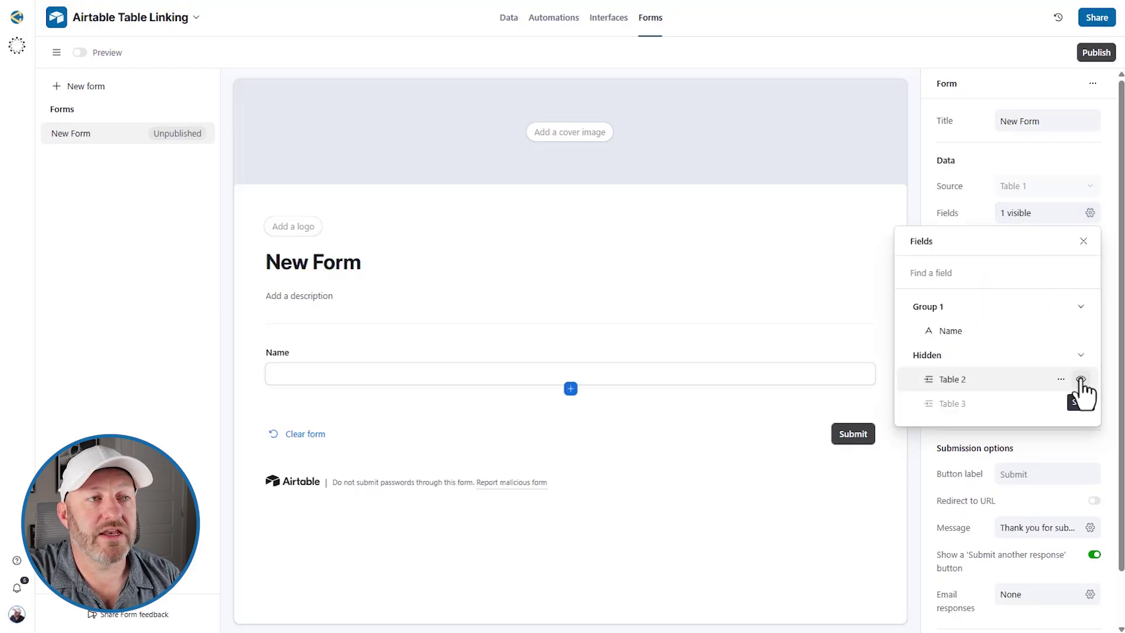
pyautogui.click(1081, 379)
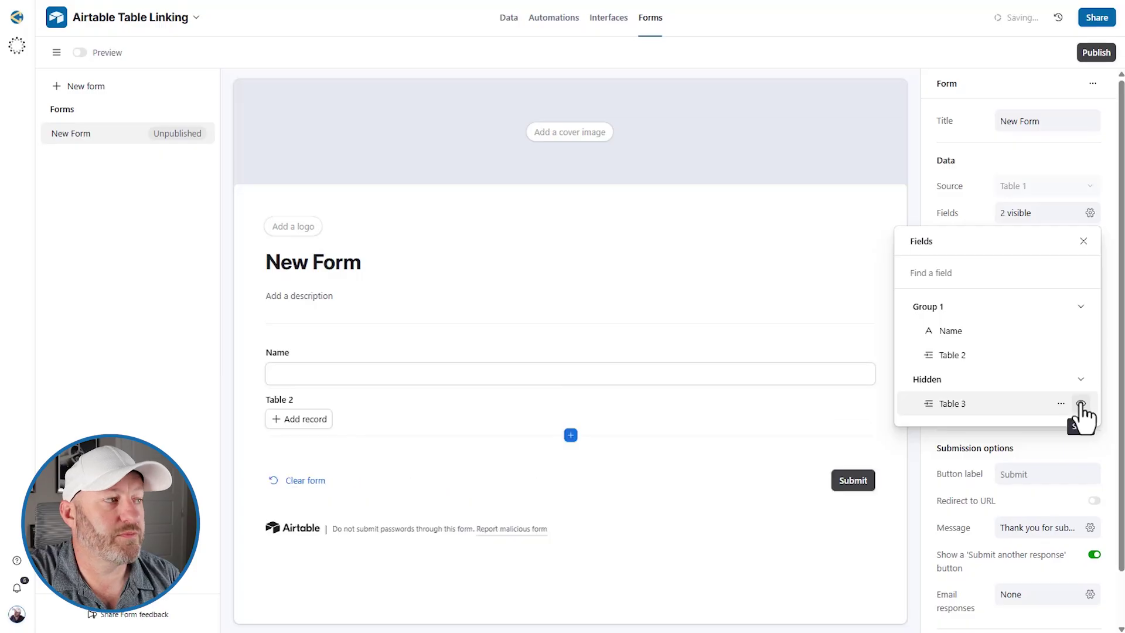
pyautogui.click(1081, 403)
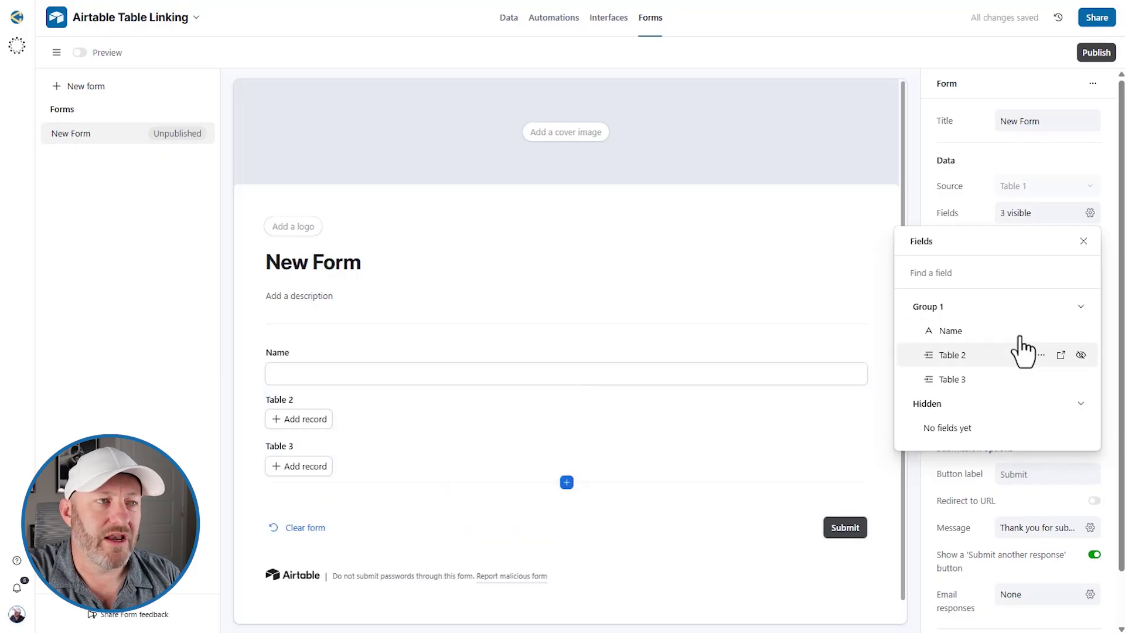
pyautogui.click(1081, 355)
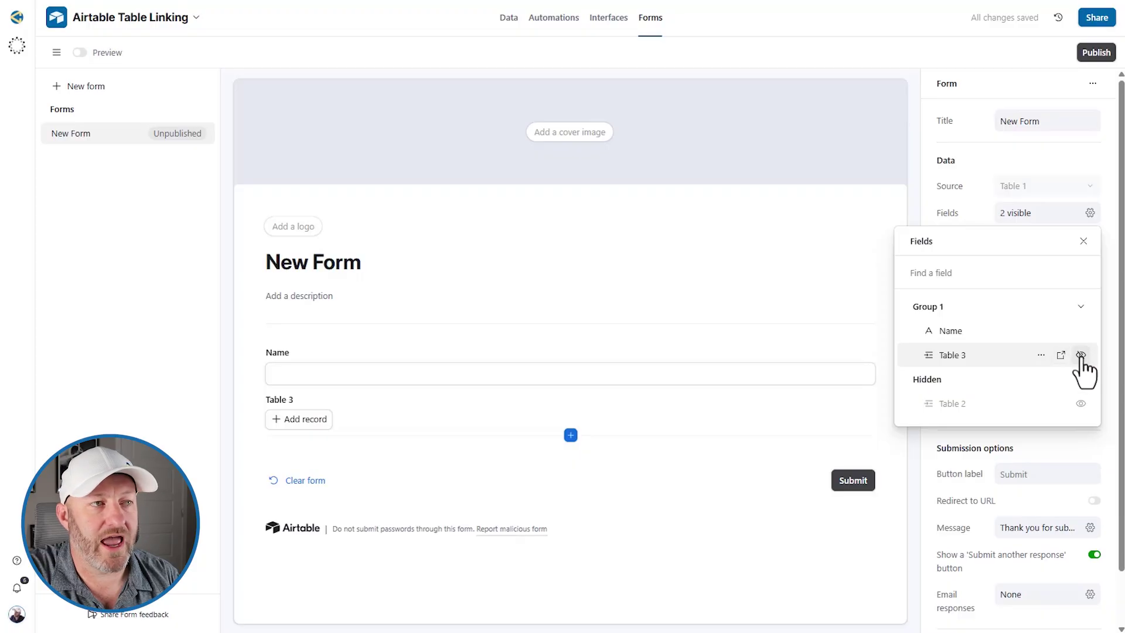
pyautogui.click(1081, 355)
pyautogui.click(879, 328)
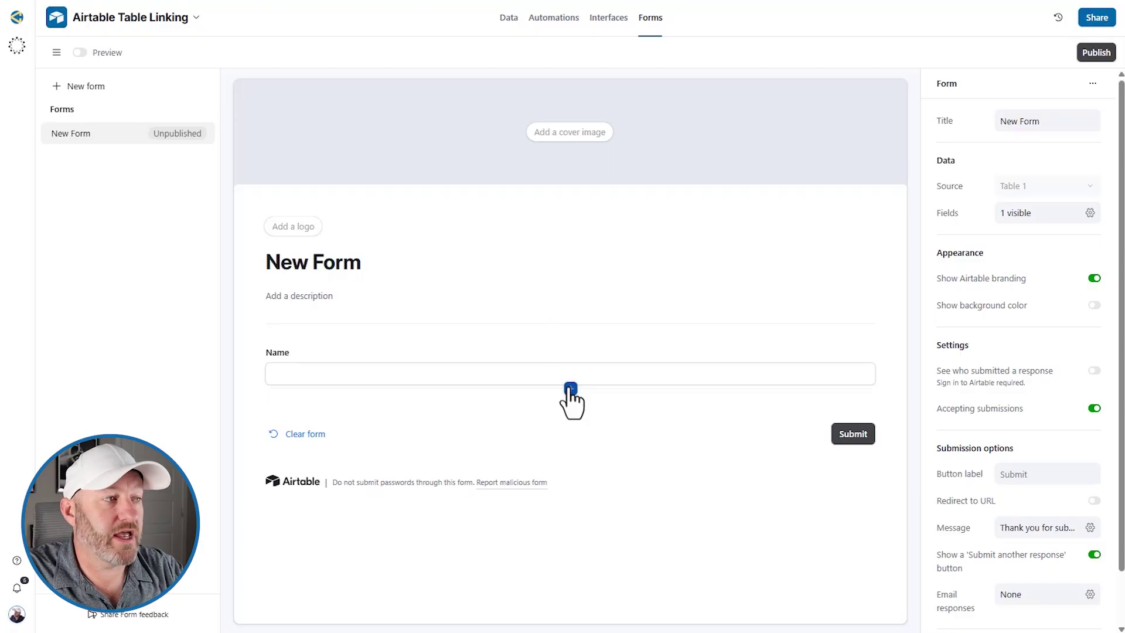
pyautogui.click(571, 389)
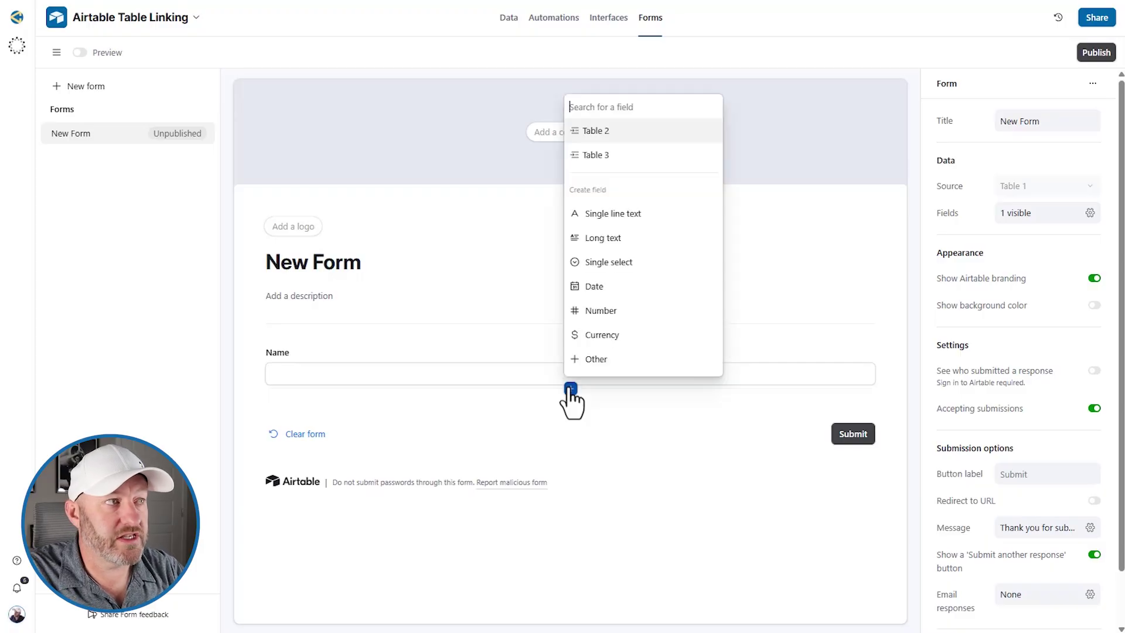
# Add new Number and Date fields to New Form
pyautogui.click(604, 319)
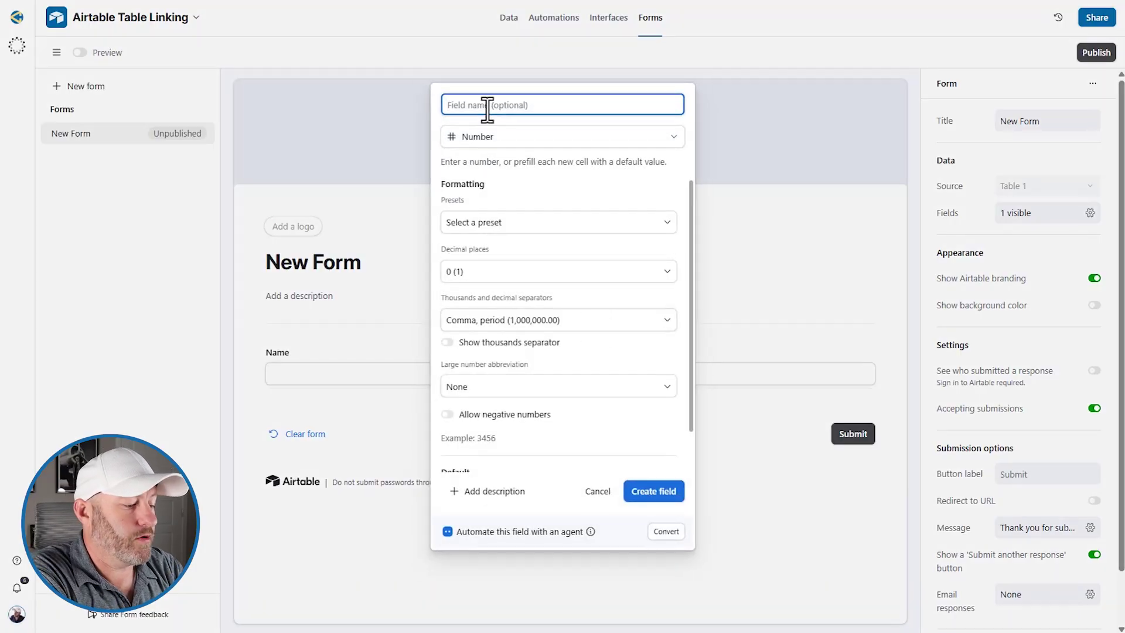
pyautogui.write('Number')
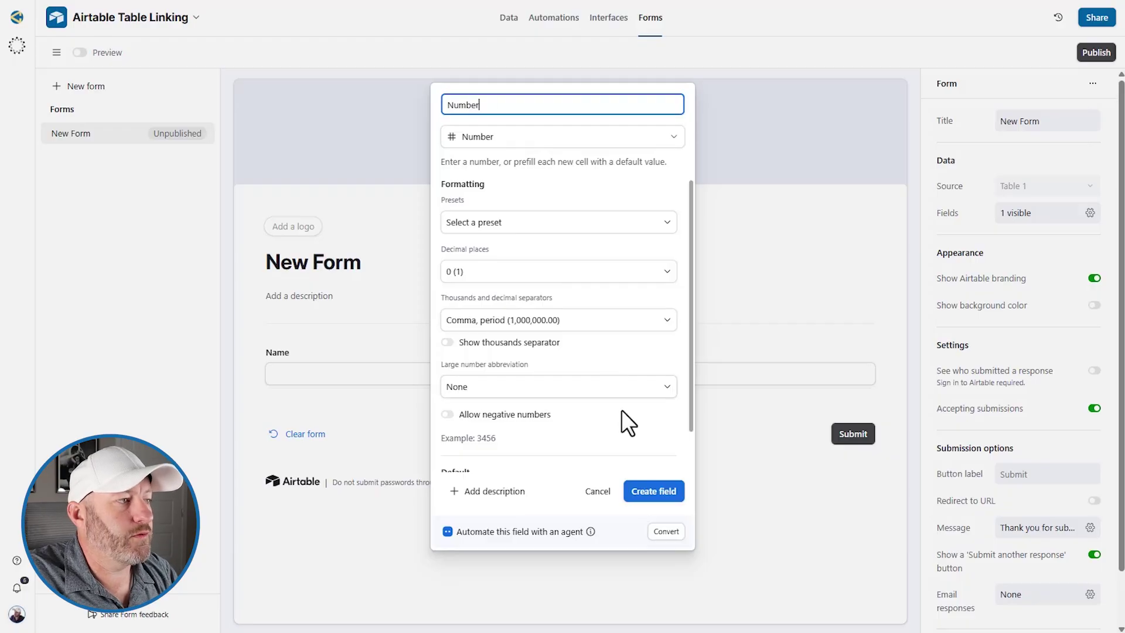
pyautogui.click(649, 491)
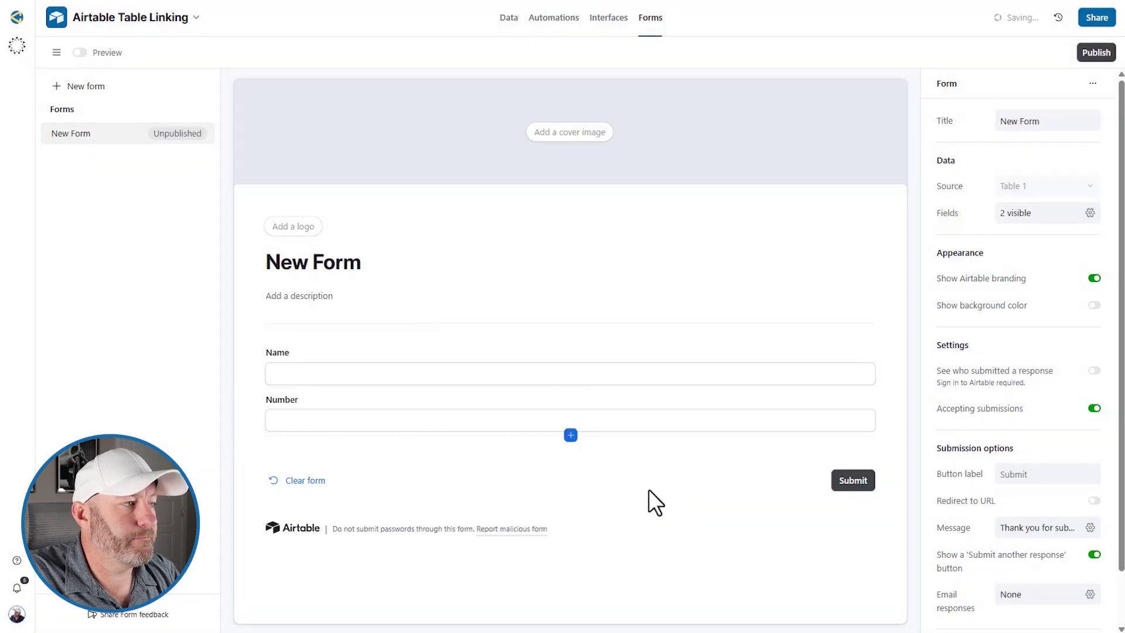
pyautogui.click(570, 437)
pyautogui.click(606, 329)
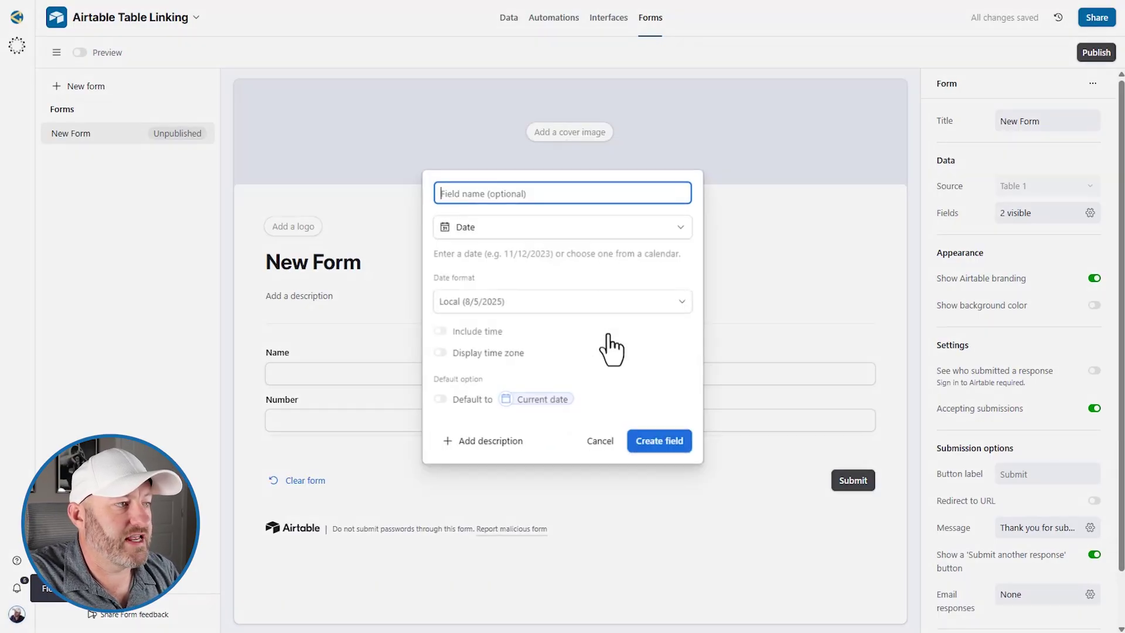
pyautogui.click(654, 437)
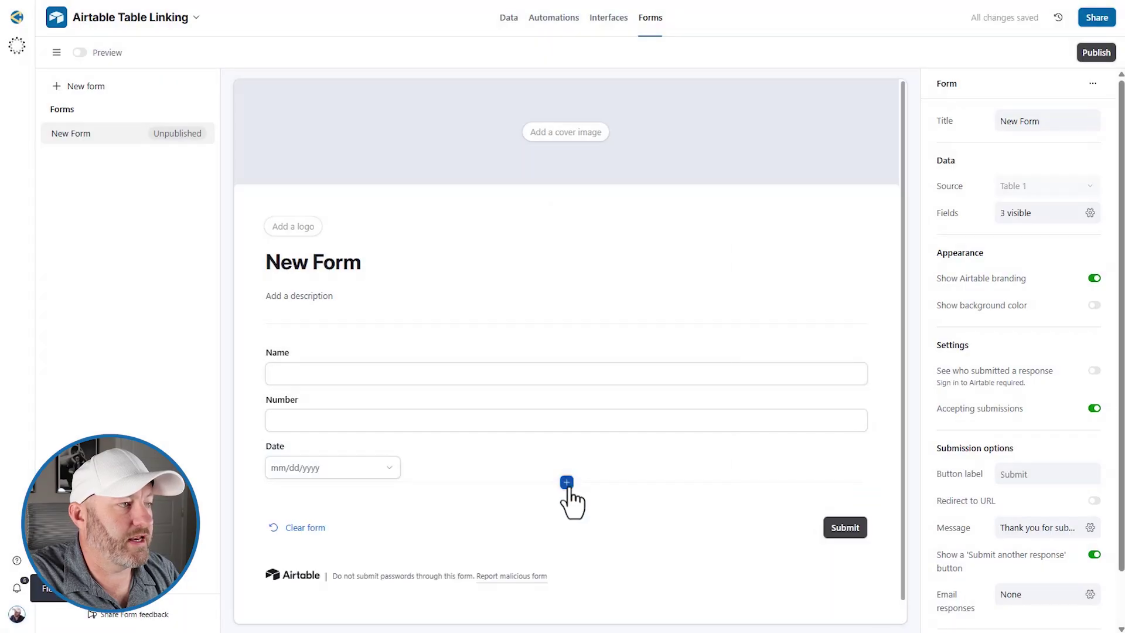
# Add a Notes long-text field and a Status single-select field to the form
pyautogui.click(567, 482)
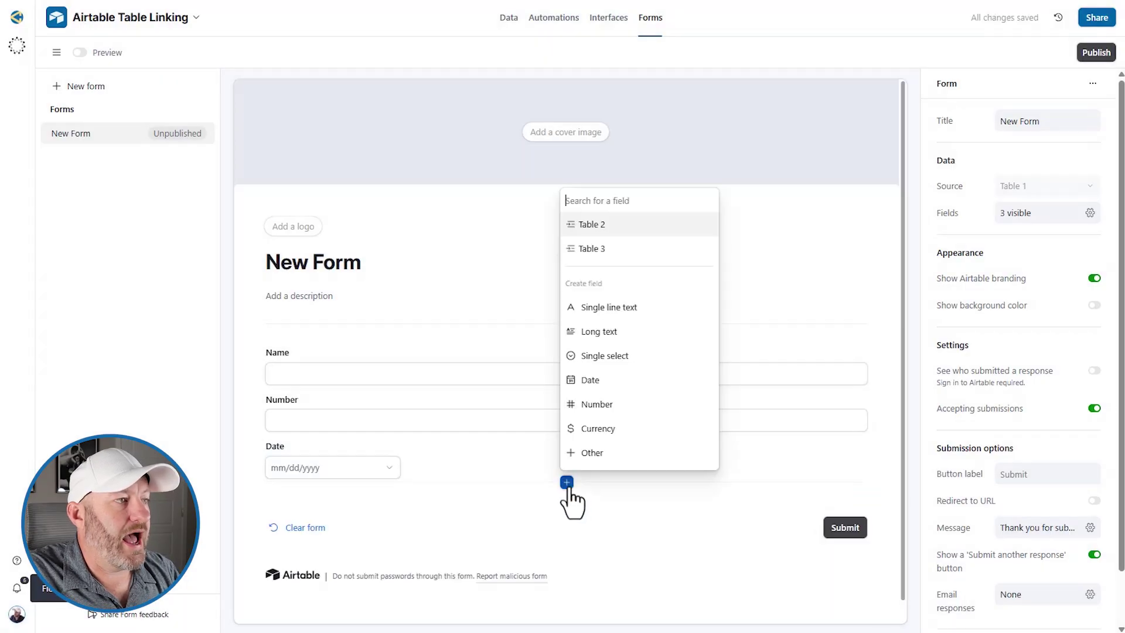
pyautogui.click(605, 339)
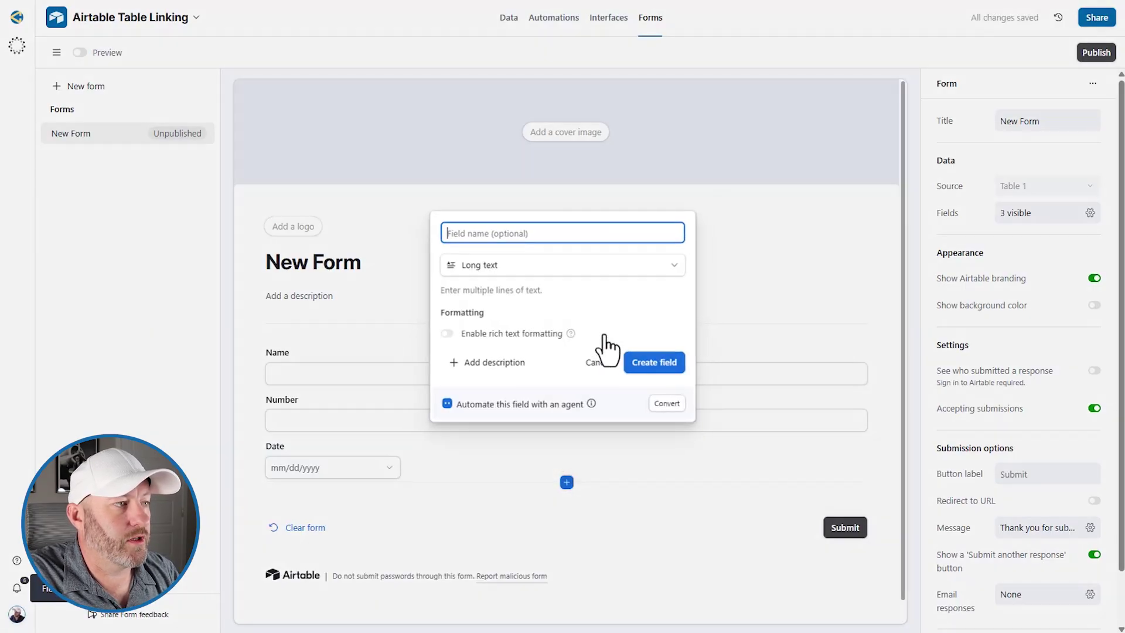
pyautogui.click(643, 364)
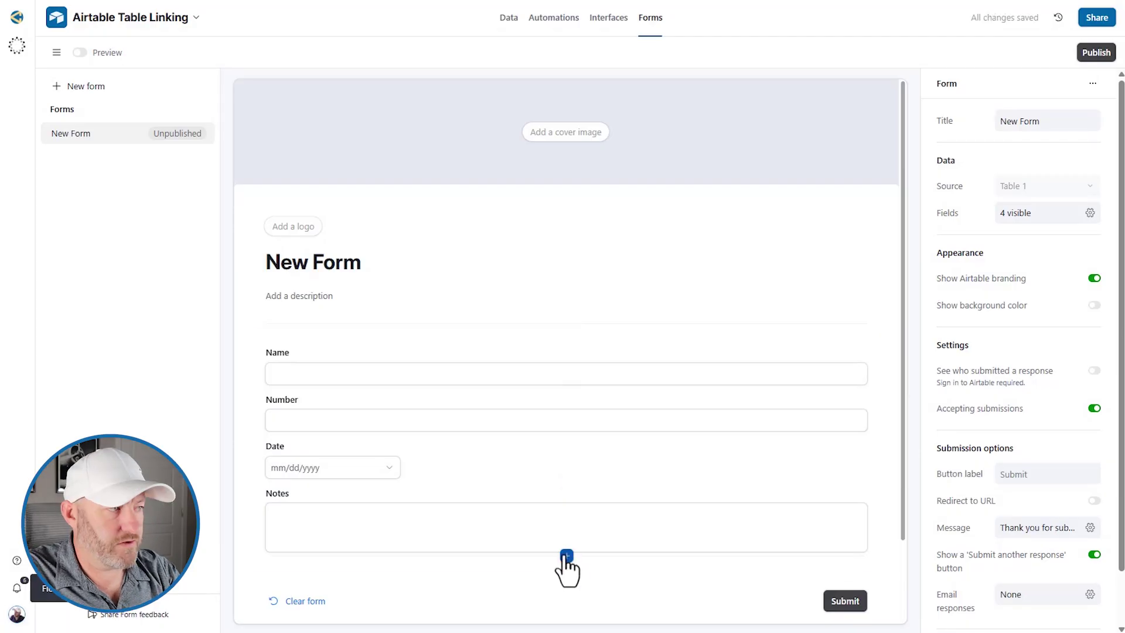
pyautogui.click(566, 556)
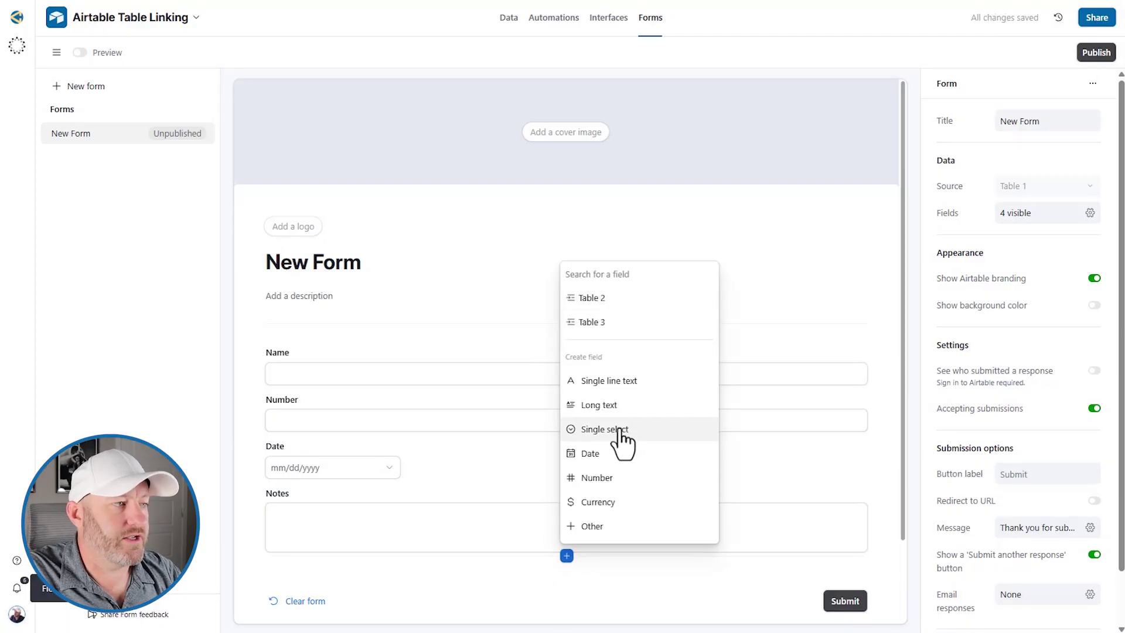
pyautogui.click(605, 429)
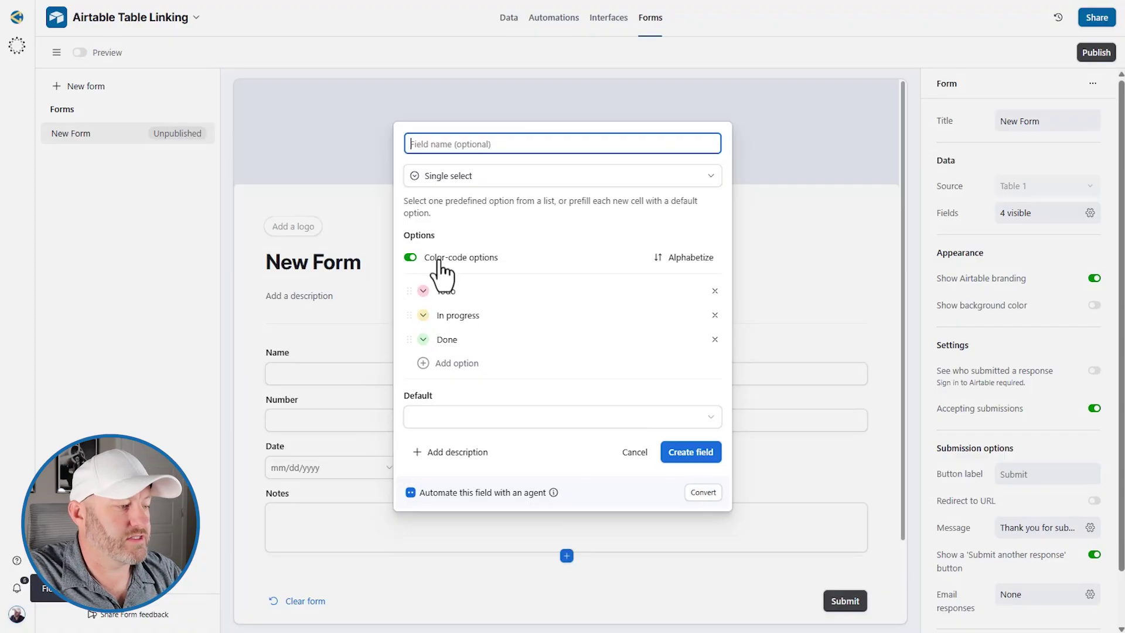
pyautogui.write('Status')
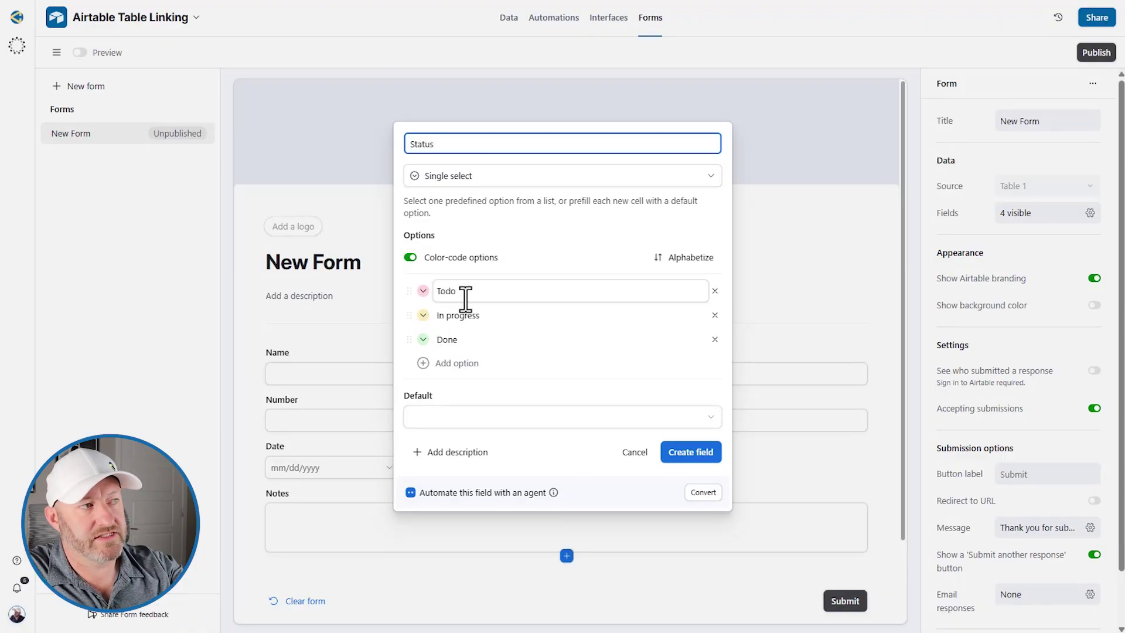
pyautogui.click(688, 452)
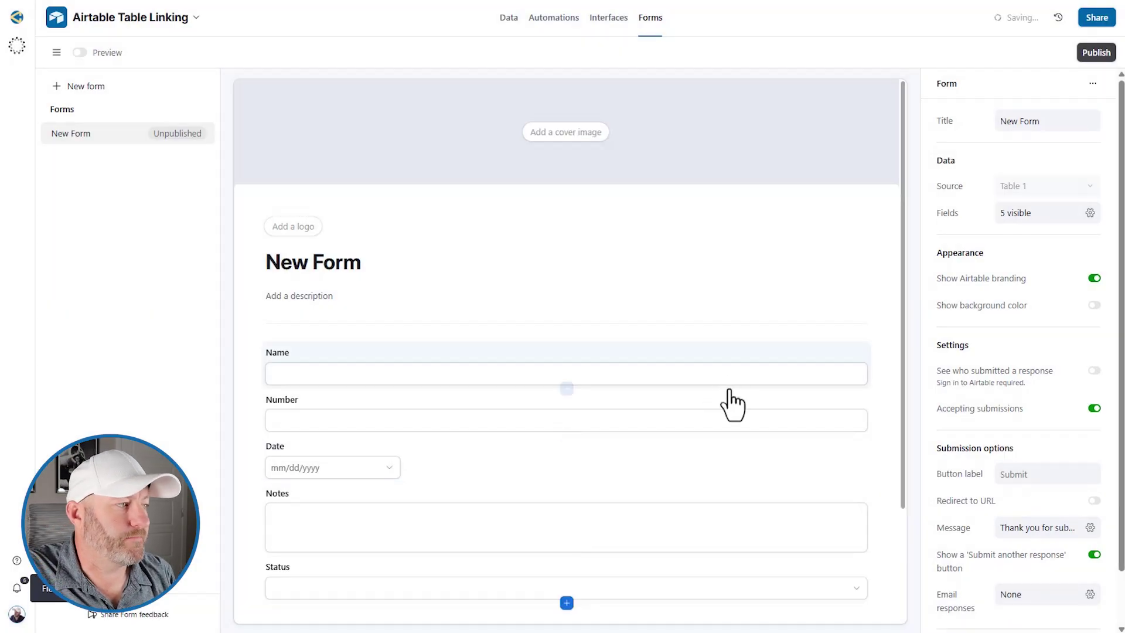
pyautogui.scroll(-3, 603, 357)
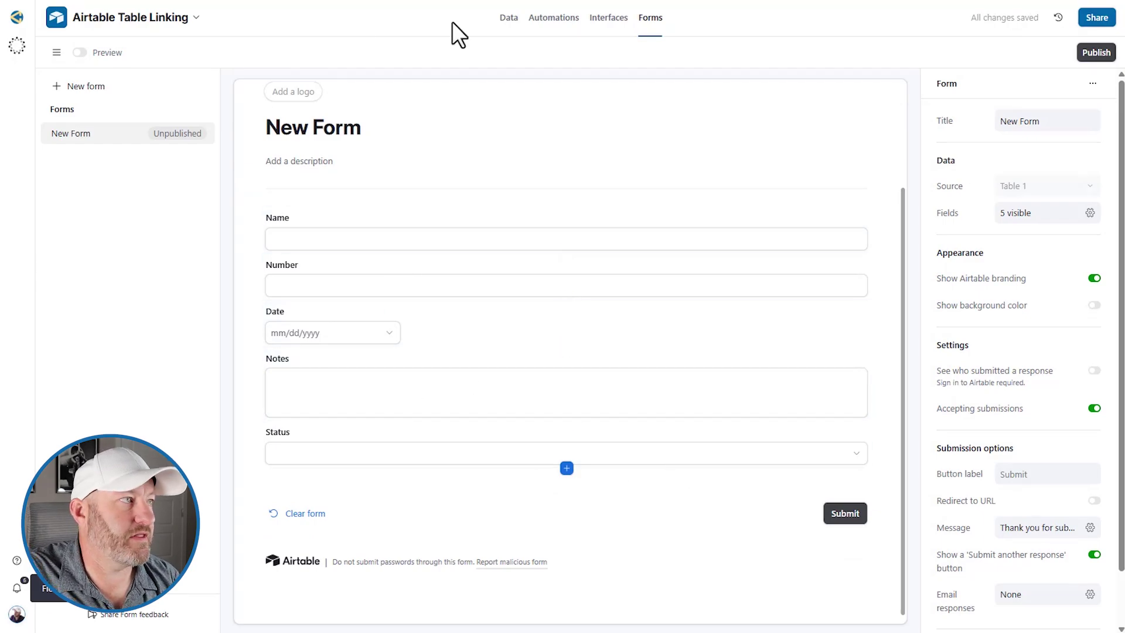
pyautogui.rightClick(514, 18)
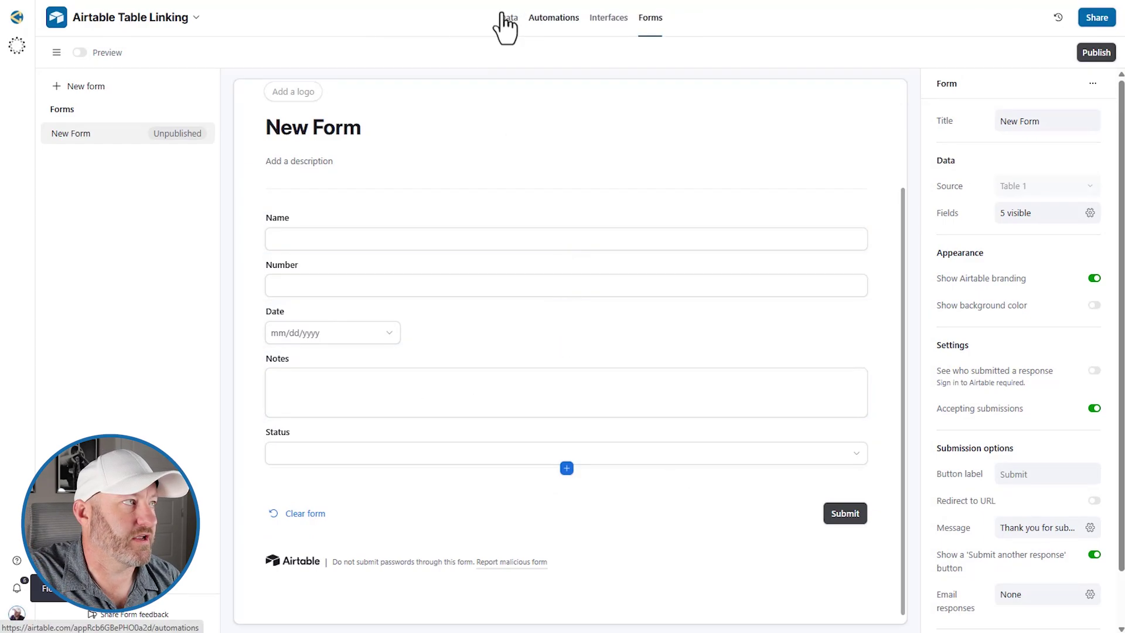
pyautogui.click(504, 17)
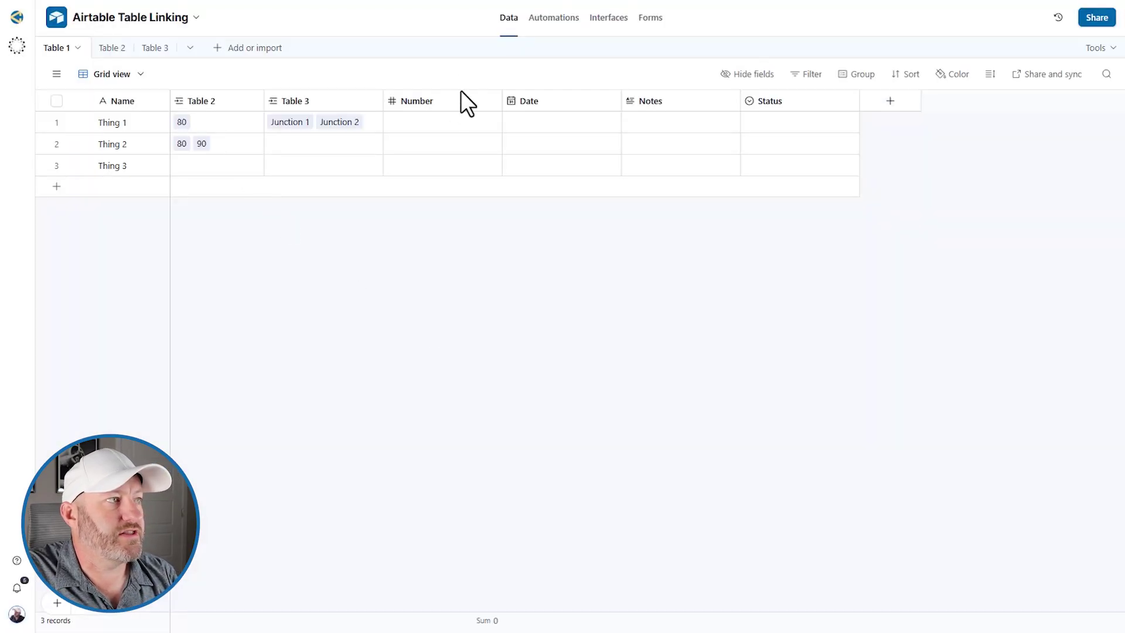
pyautogui.click(481, 104)
pyautogui.click(560, 105)
pyautogui.click(679, 106)
pyautogui.click(768, 102)
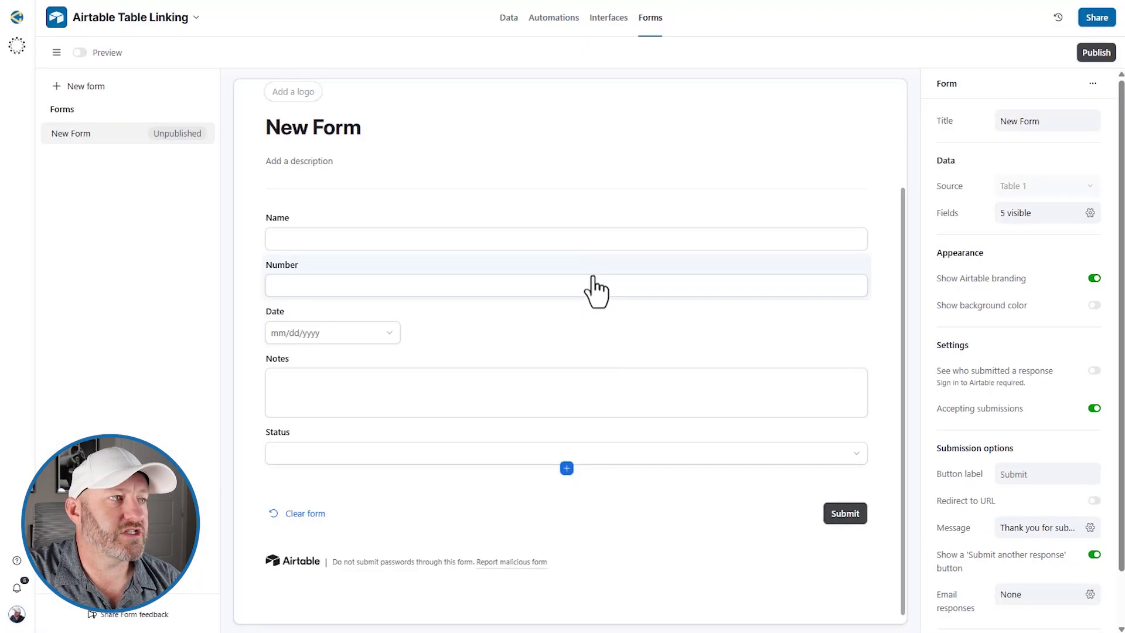
# Bring up the Name field's settings and add a blank default-value entry
pyautogui.click(571, 230)
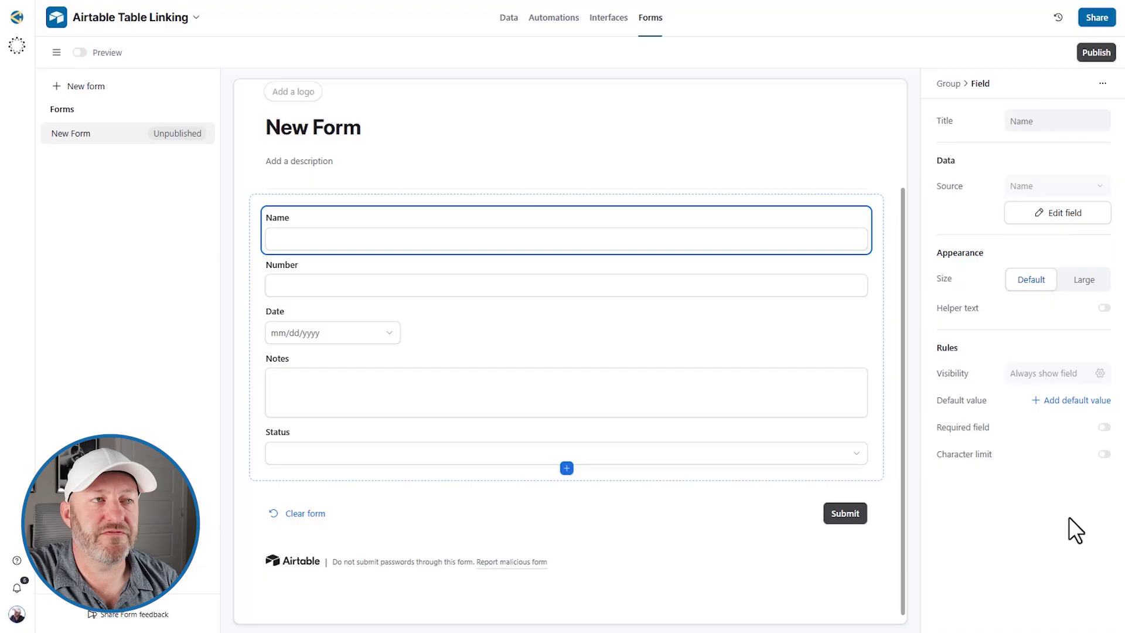
pyautogui.click(1025, 124)
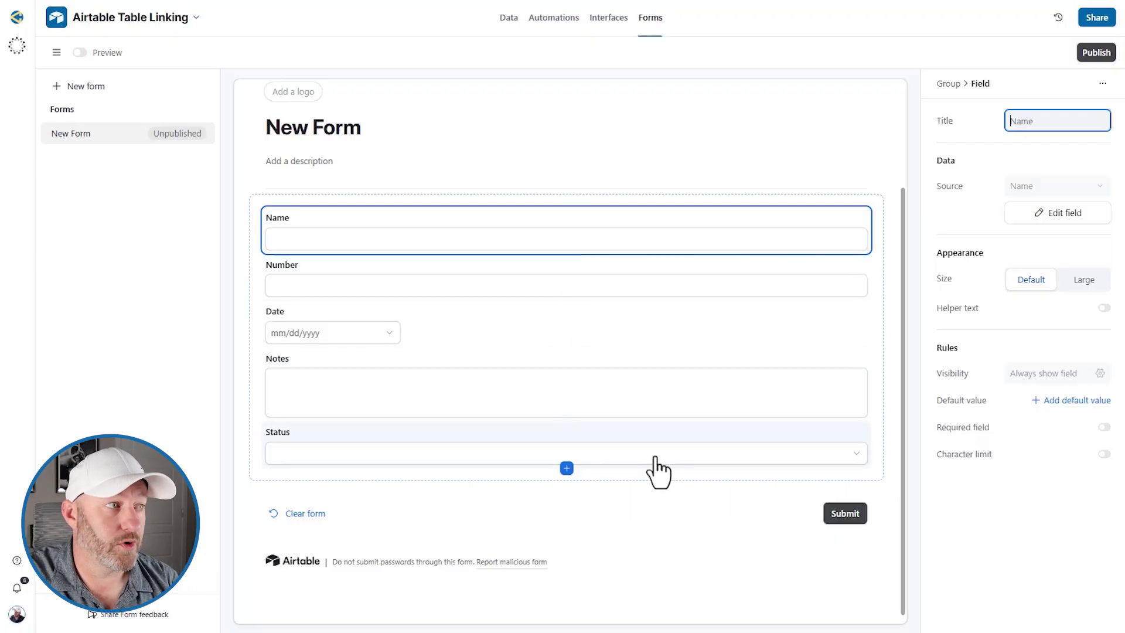
pyautogui.moveTo(505, 222)
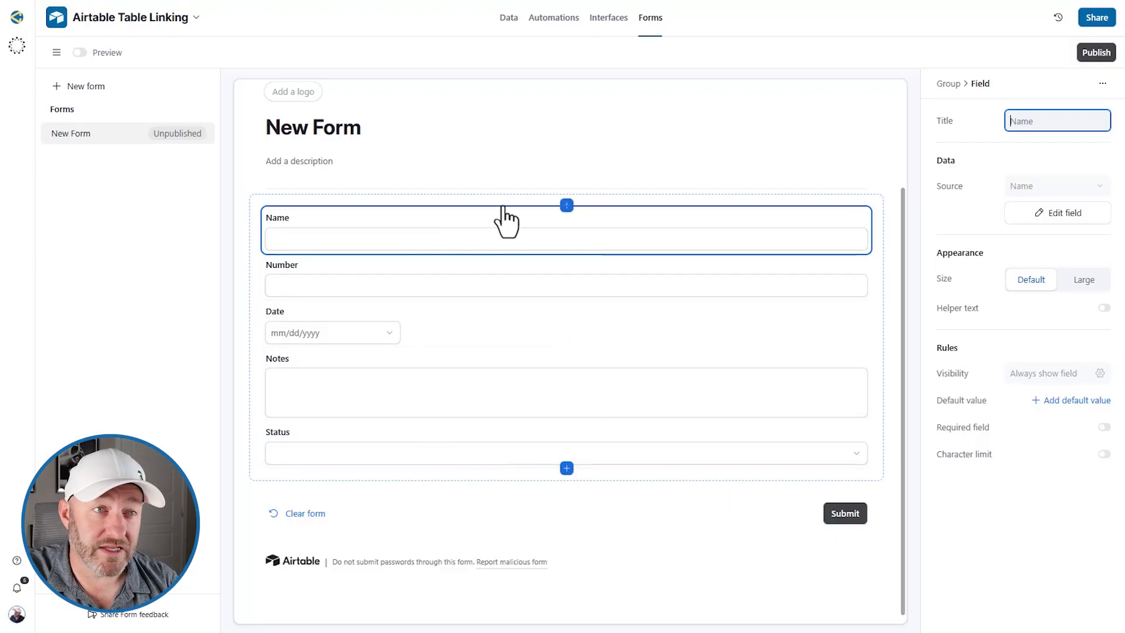
pyautogui.click(1062, 405)
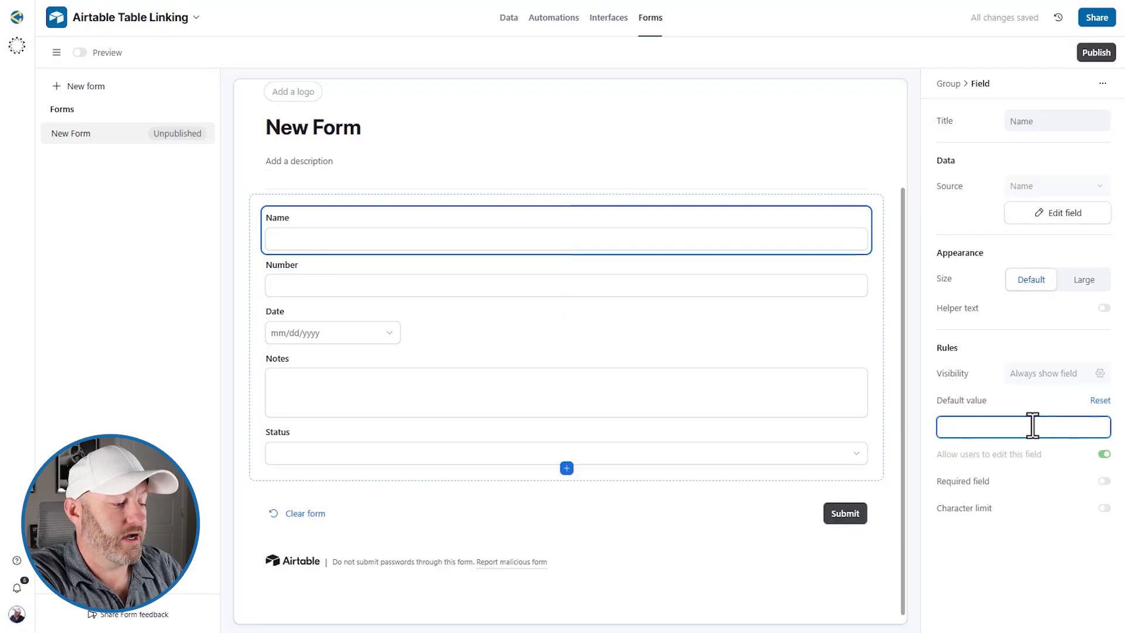
# Enter 'sample' as the Name field's default value, then delete it
pyautogui.write('sample')
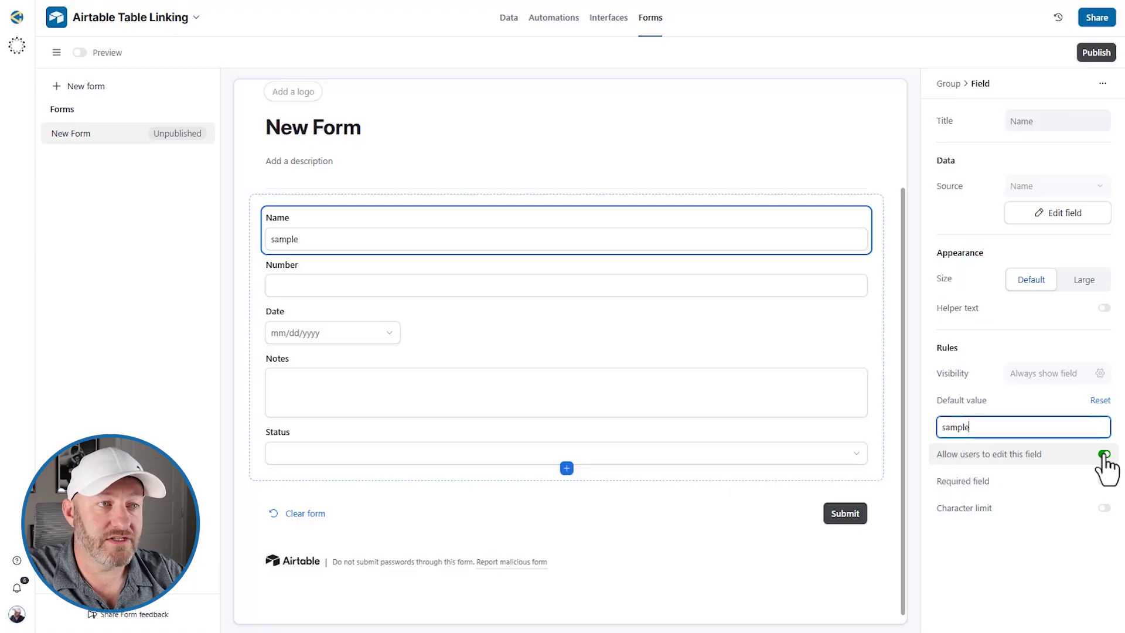
pyautogui.tripleClick(1036, 426)
pyautogui.press('BackSpace')
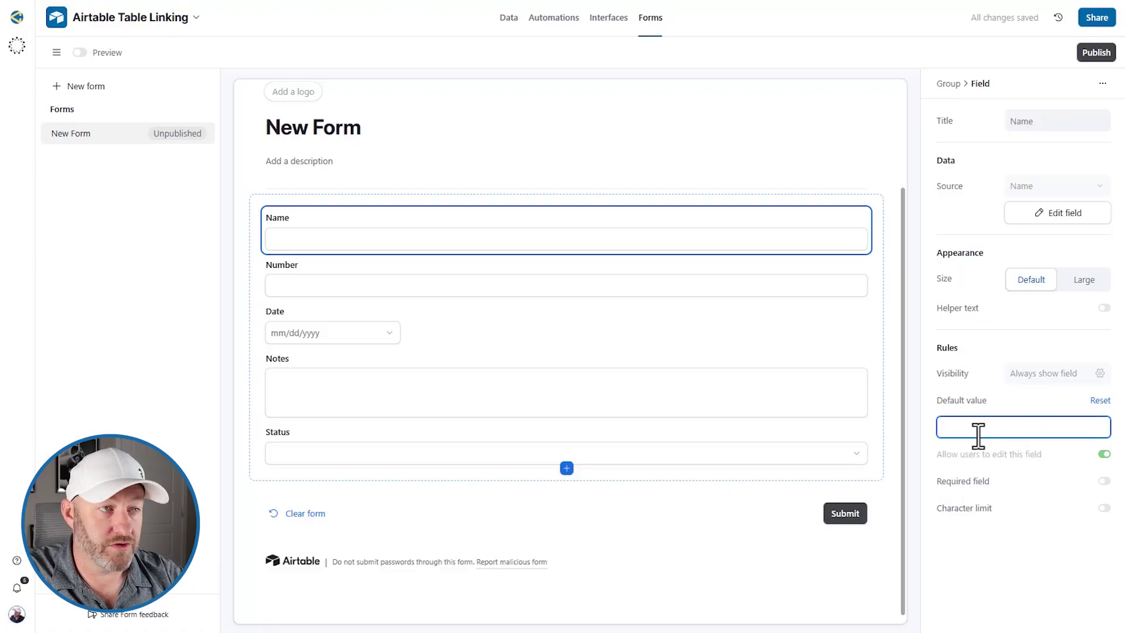
# Turn on a Name character limit of minimum 10 and maximum 100, testing it in the preview
pyautogui.click(1103, 508)
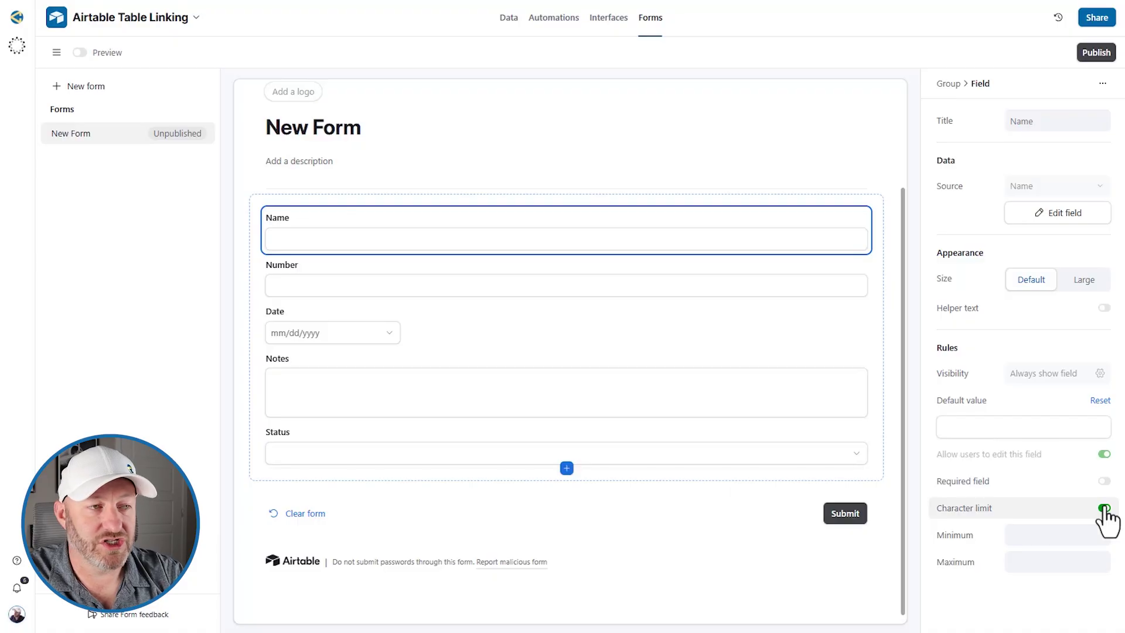
pyautogui.click(1045, 534)
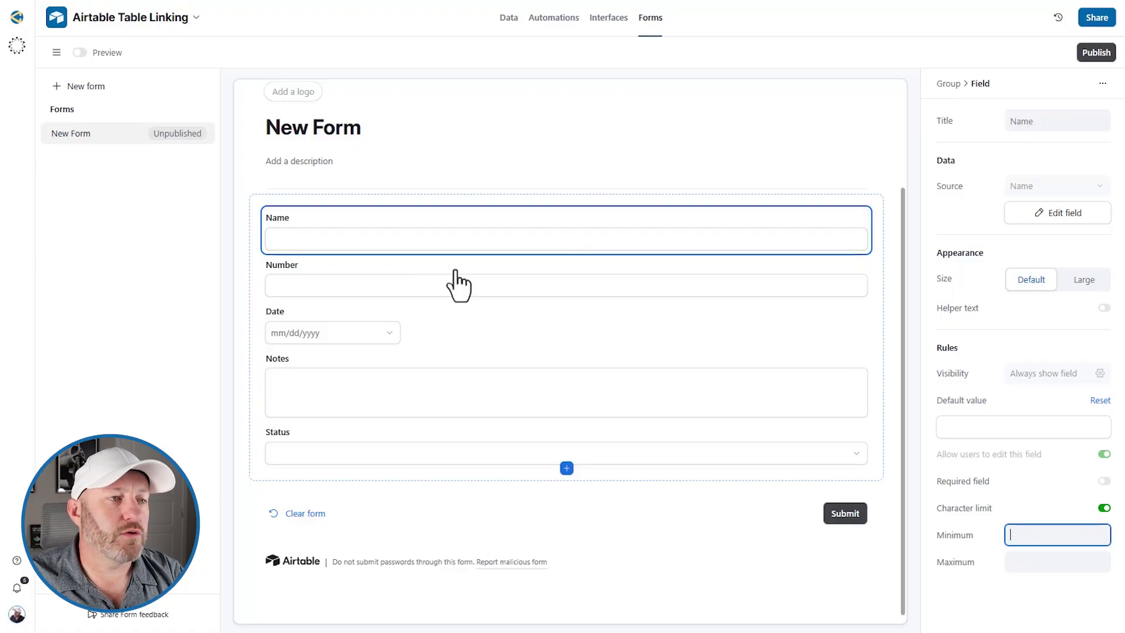
pyautogui.click(1041, 538)
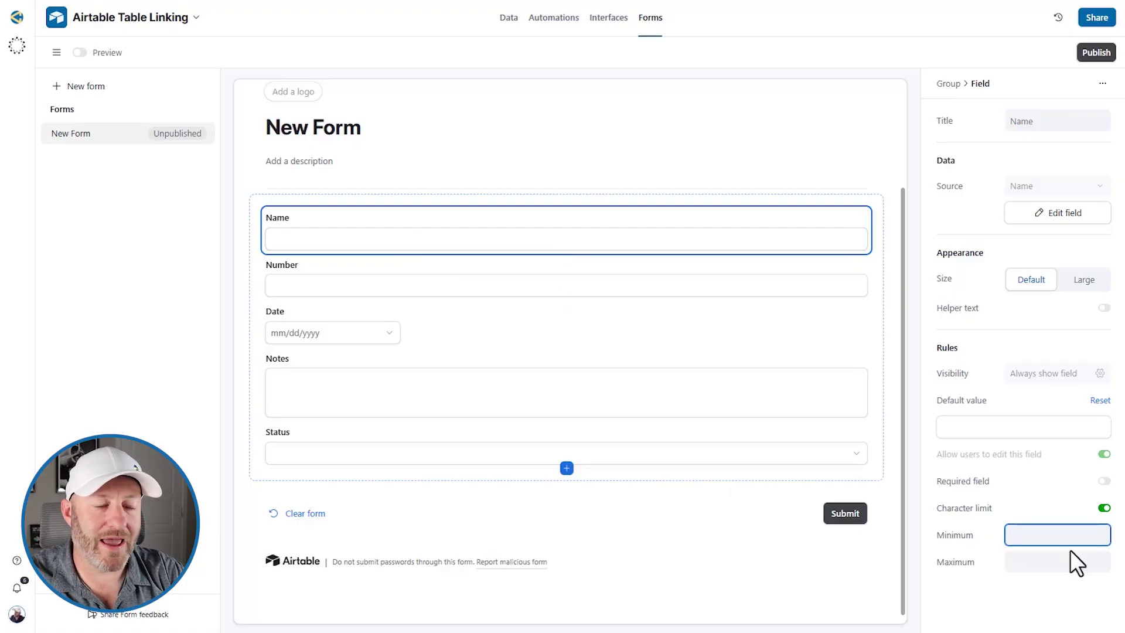
pyautogui.write('10')
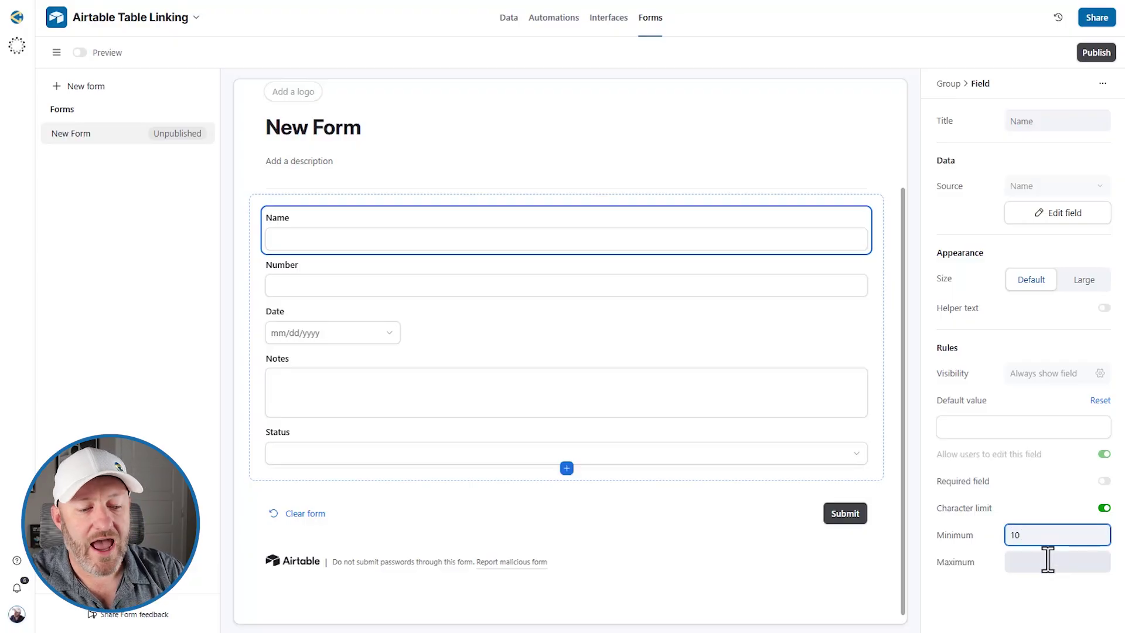
pyautogui.click(1047, 559)
pyautogui.write('100')
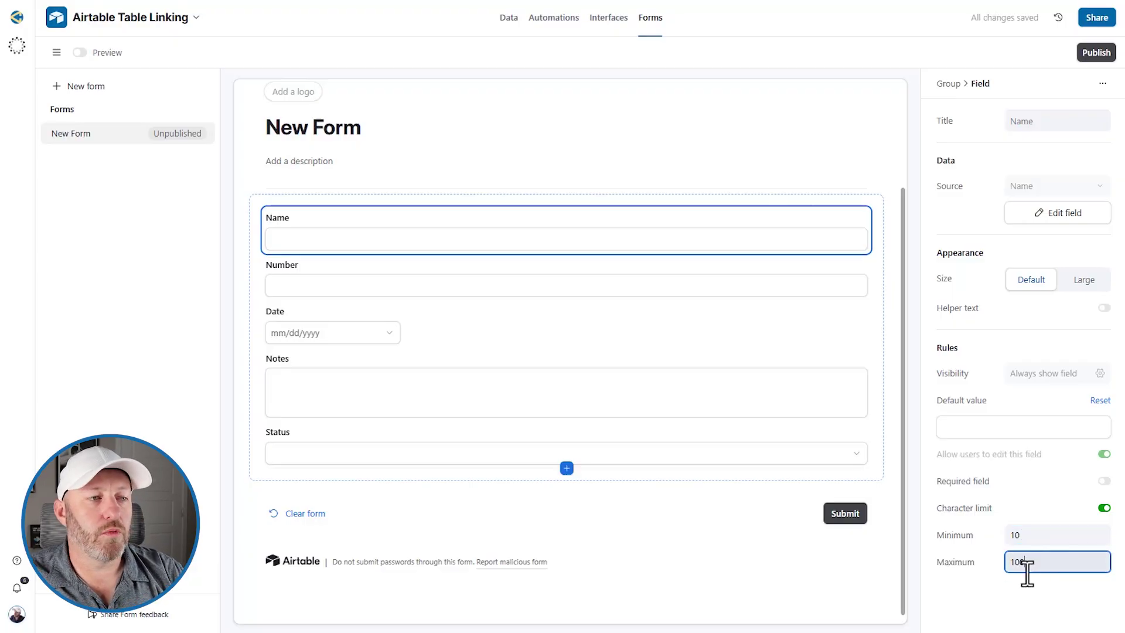
pyautogui.click(1019, 593)
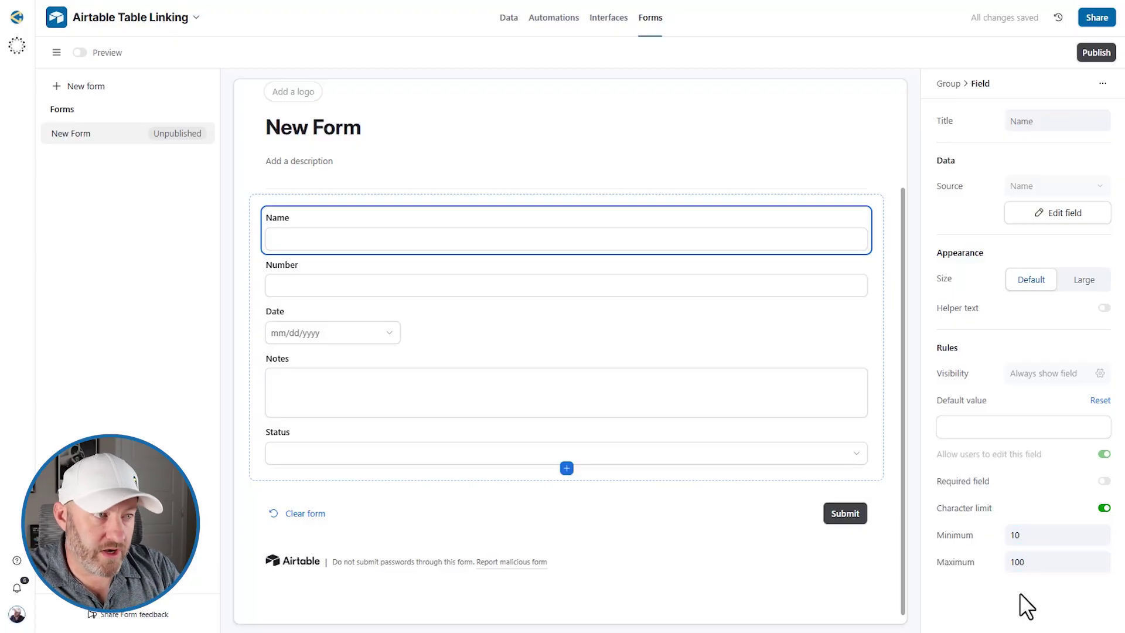
pyautogui.click(588, 240)
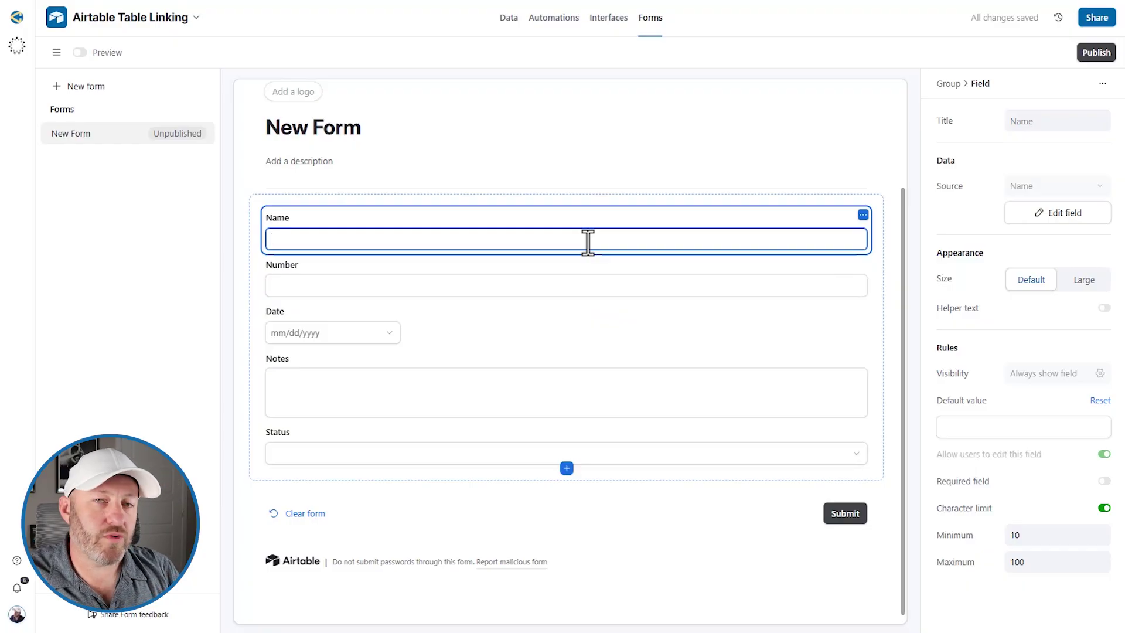
pyautogui.click(1030, 540)
pyautogui.press('BackSpace')
pyautogui.press('BackSpace')
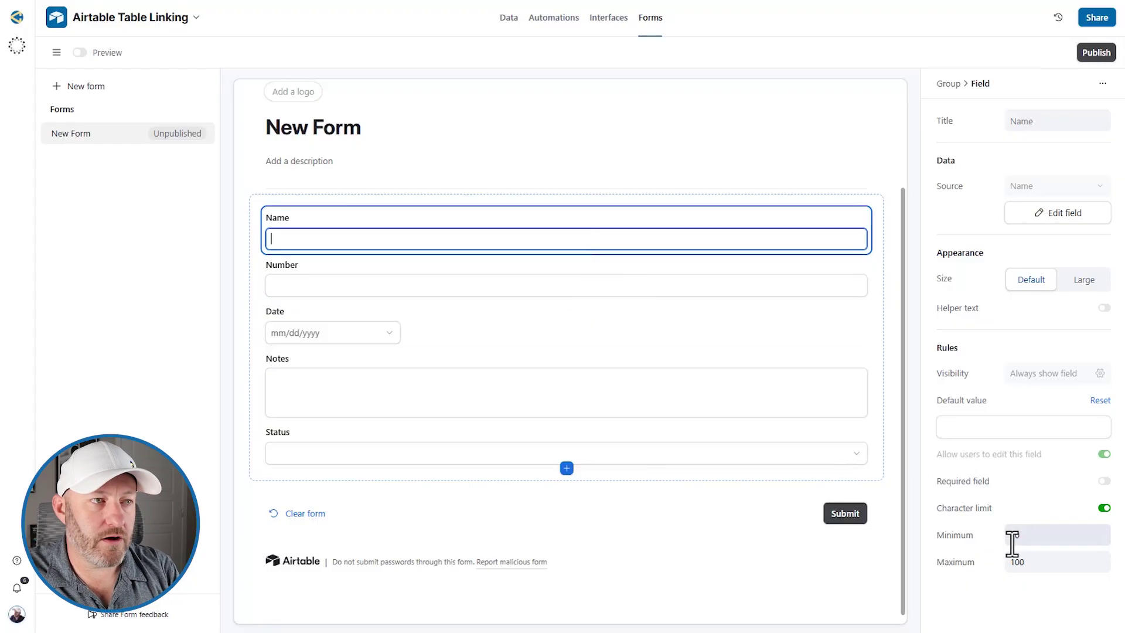
pyautogui.write('10')
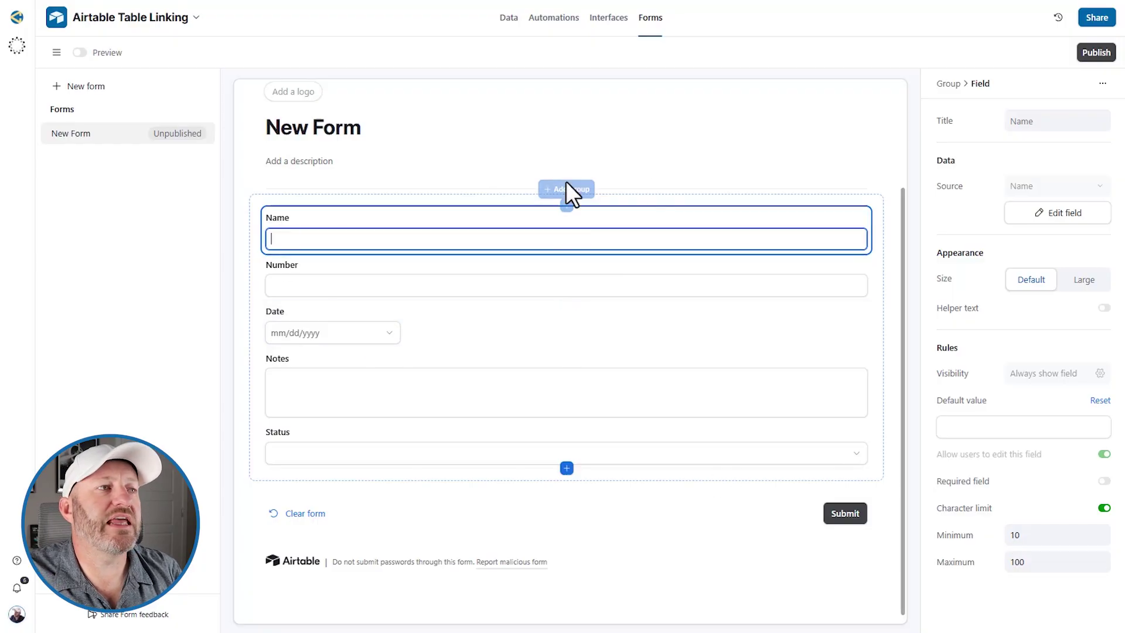
pyautogui.click(701, 239)
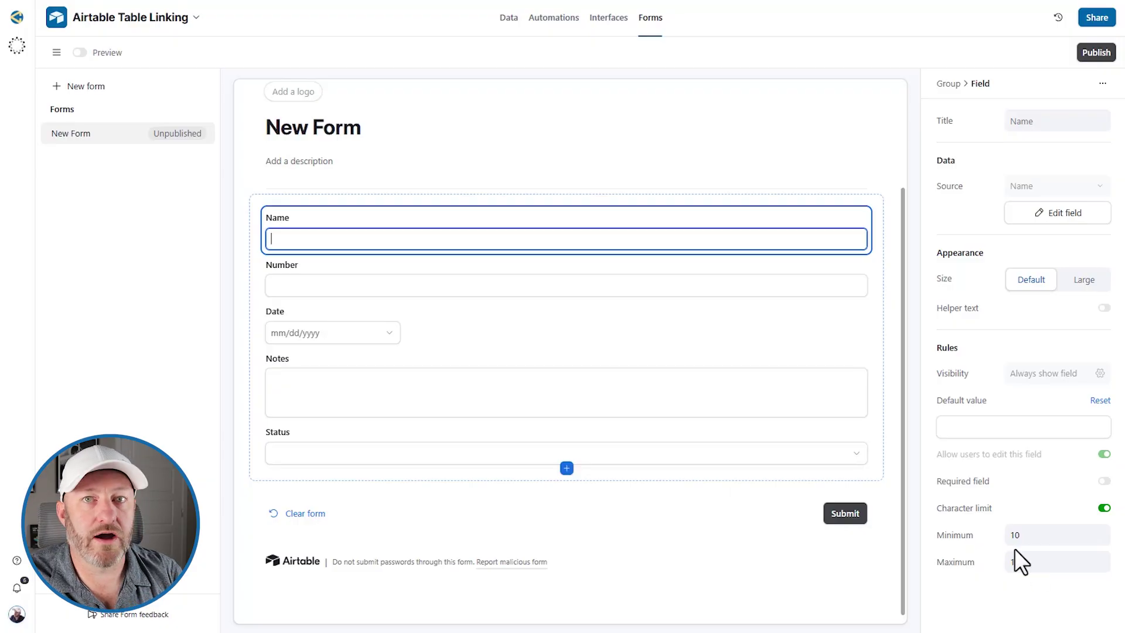
# Give the Number field a range limit from -20 to 0
pyautogui.click(321, 284)
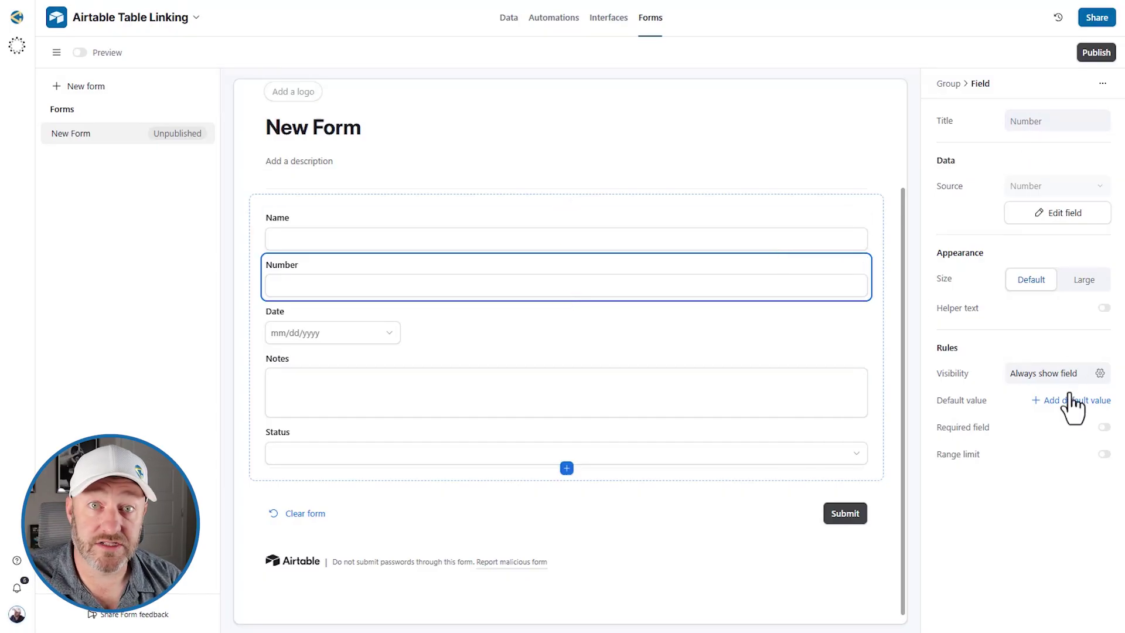
pyautogui.click(990, 462)
pyautogui.click(1035, 481)
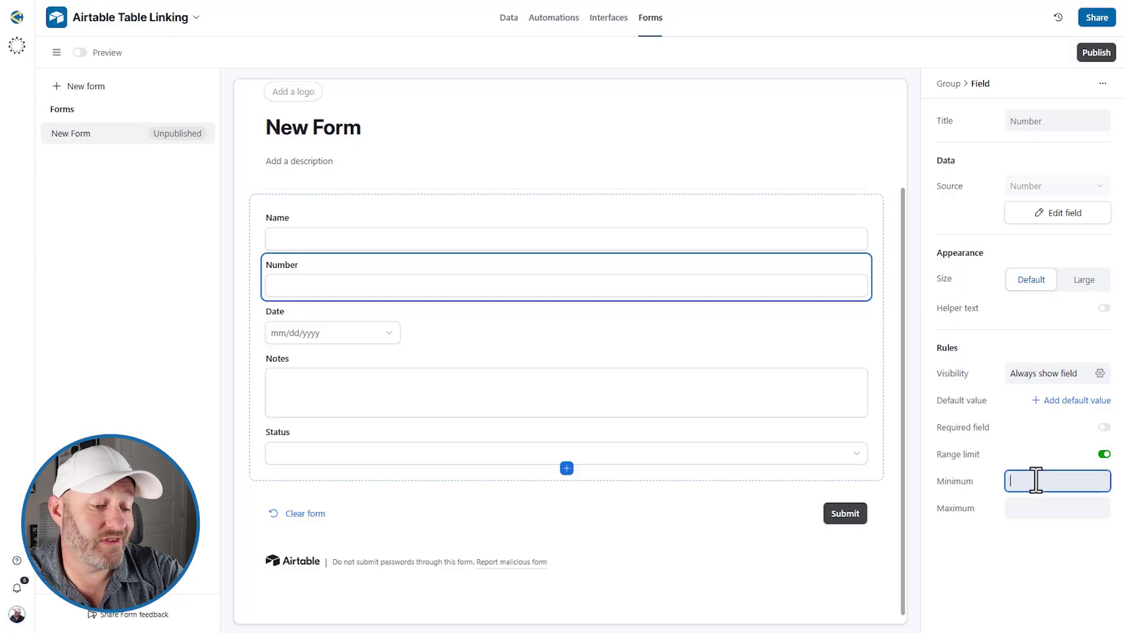
pyautogui.write('-20')
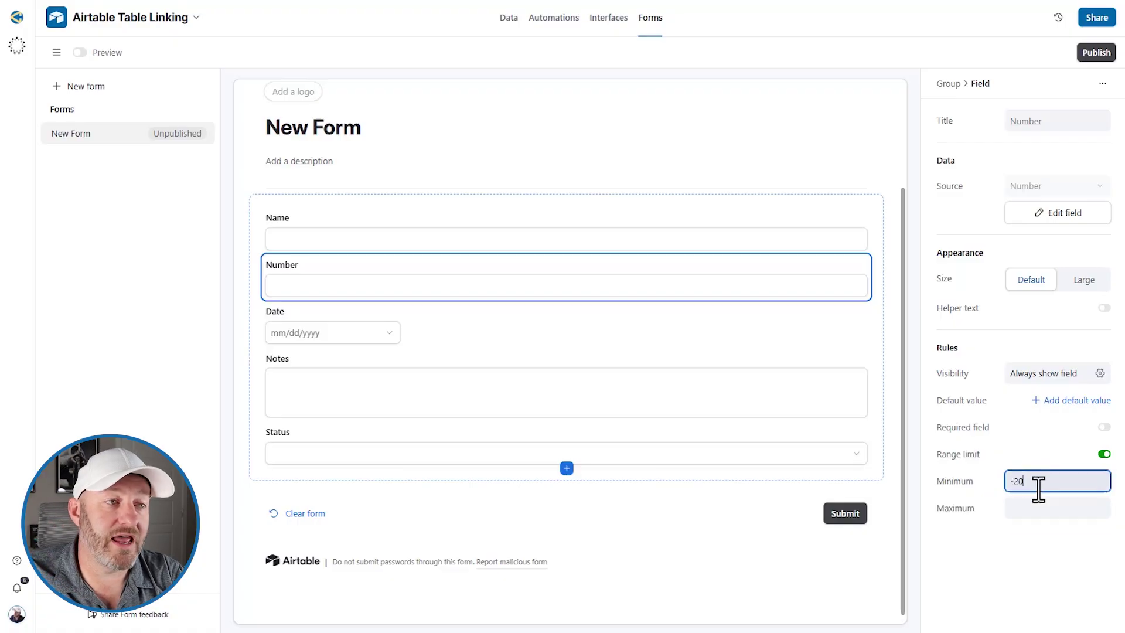
pyautogui.click(1048, 513)
pyautogui.write('0')
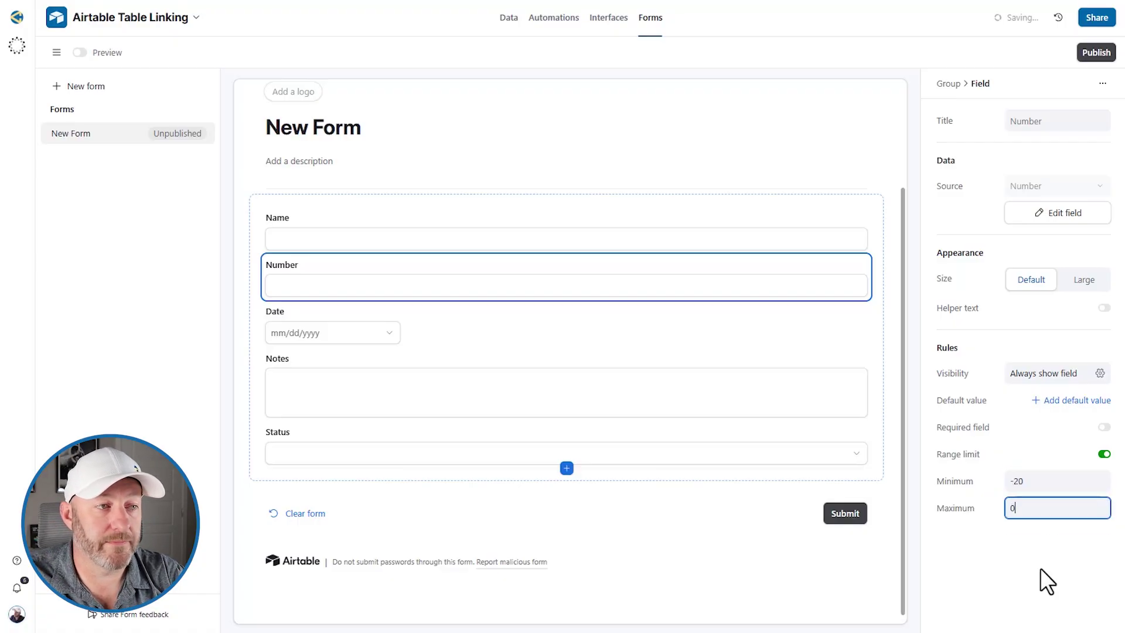
pyautogui.click(1039, 567)
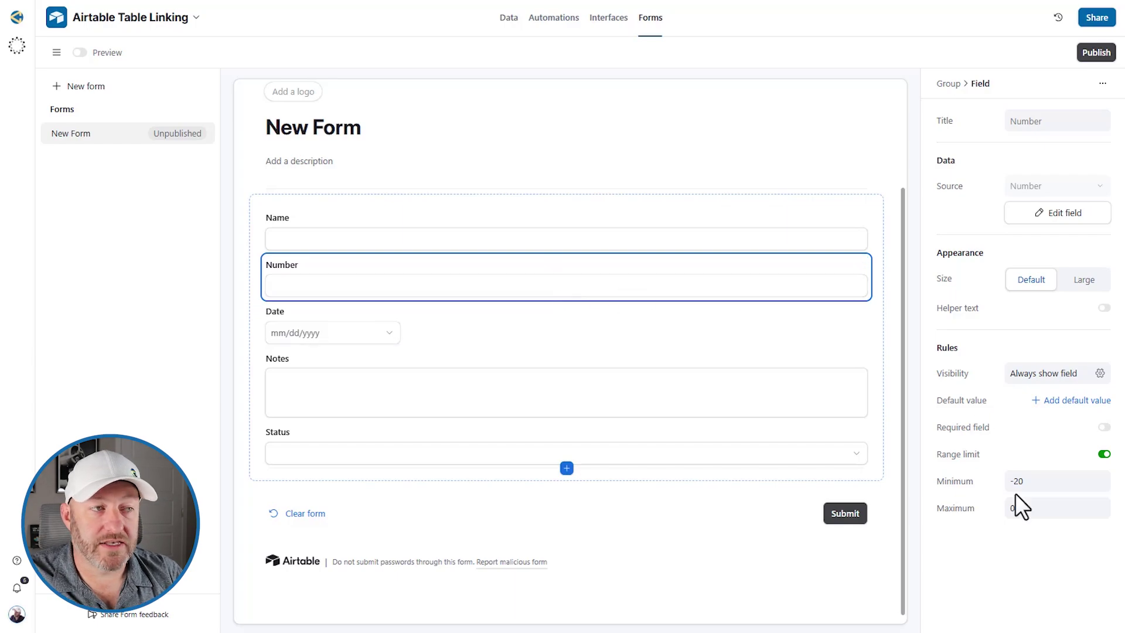
pyautogui.click(329, 331)
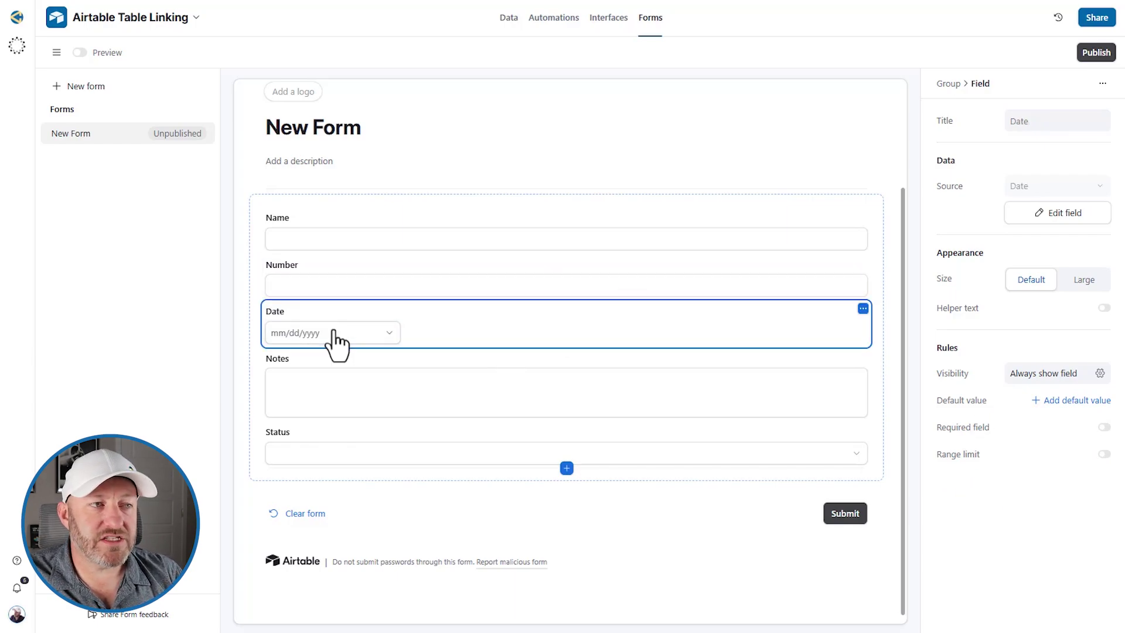
# Turn on a Date range limit with the current date as the earliest allowed date
pyautogui.click(1104, 454)
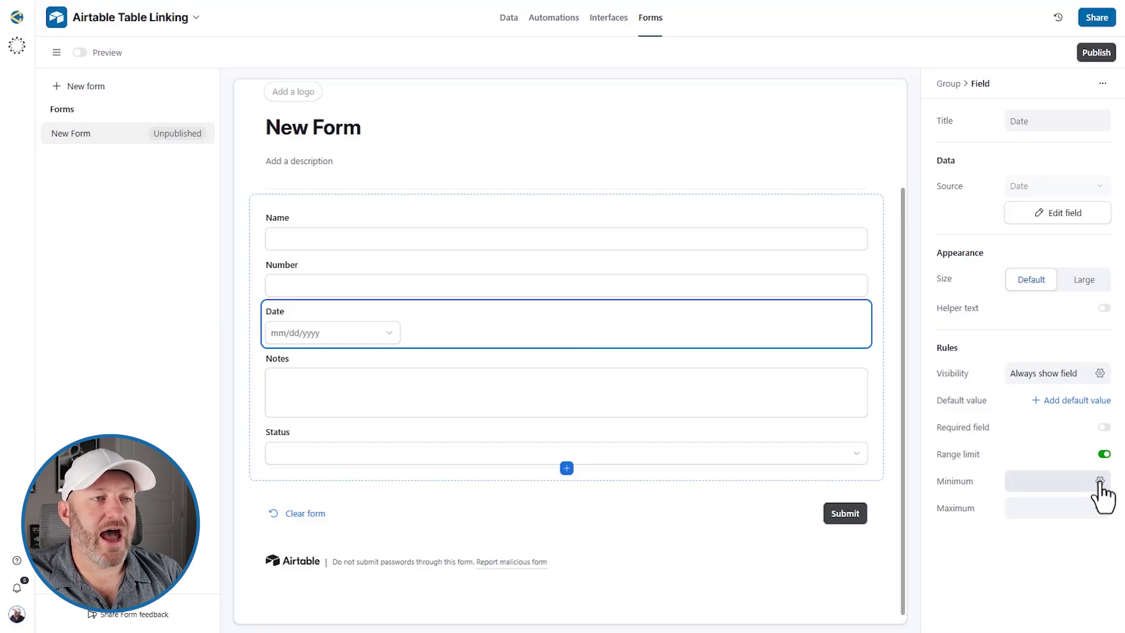
pyautogui.click(1100, 481)
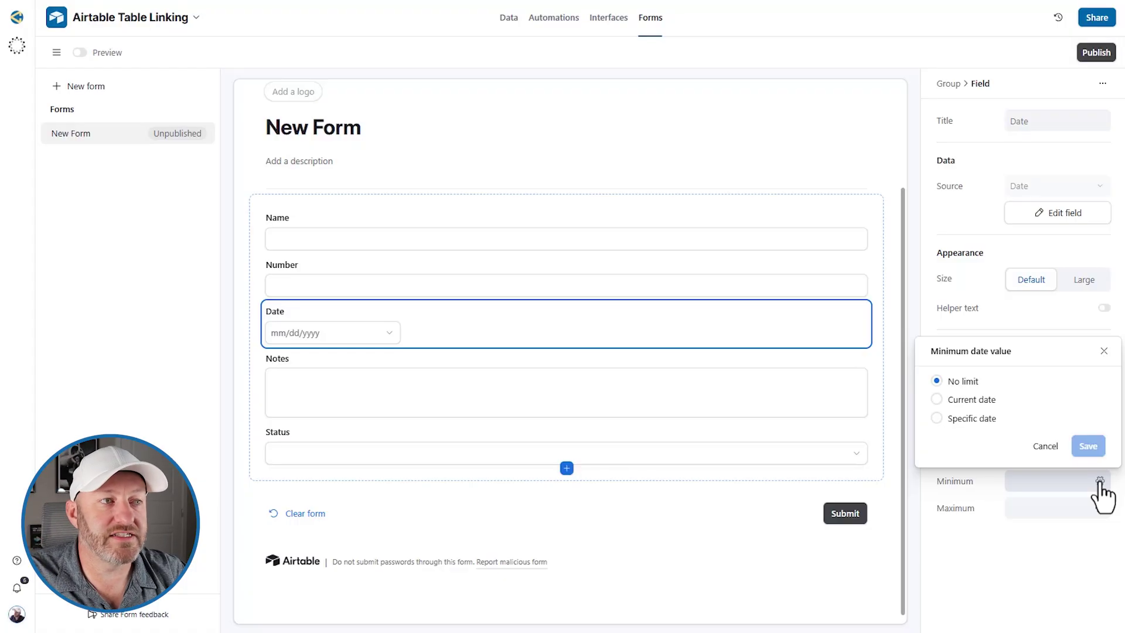
pyautogui.click(952, 403)
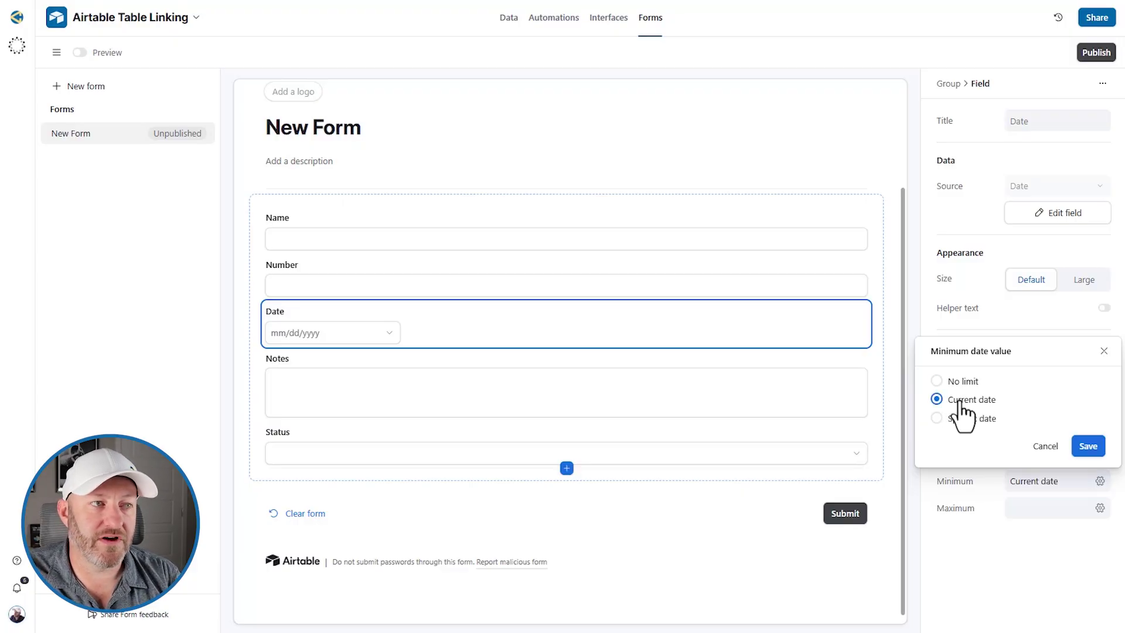
pyautogui.click(1087, 447)
pyautogui.click(1100, 507)
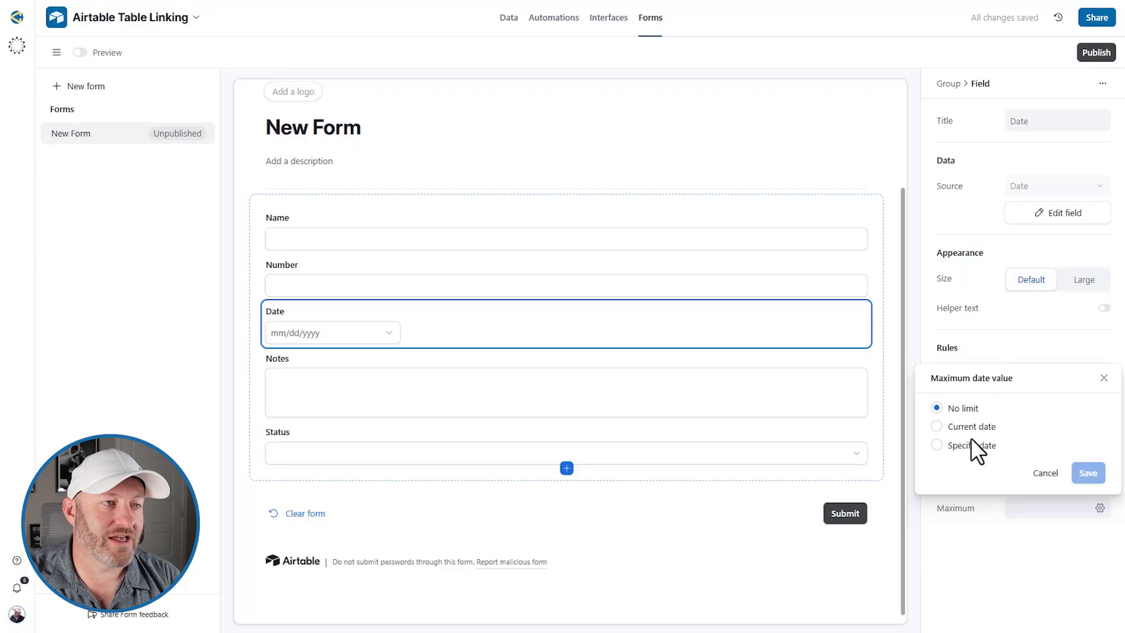
# Set the Date field's latest allowed date to the specific date 8/19/2025
pyautogui.click(952, 447)
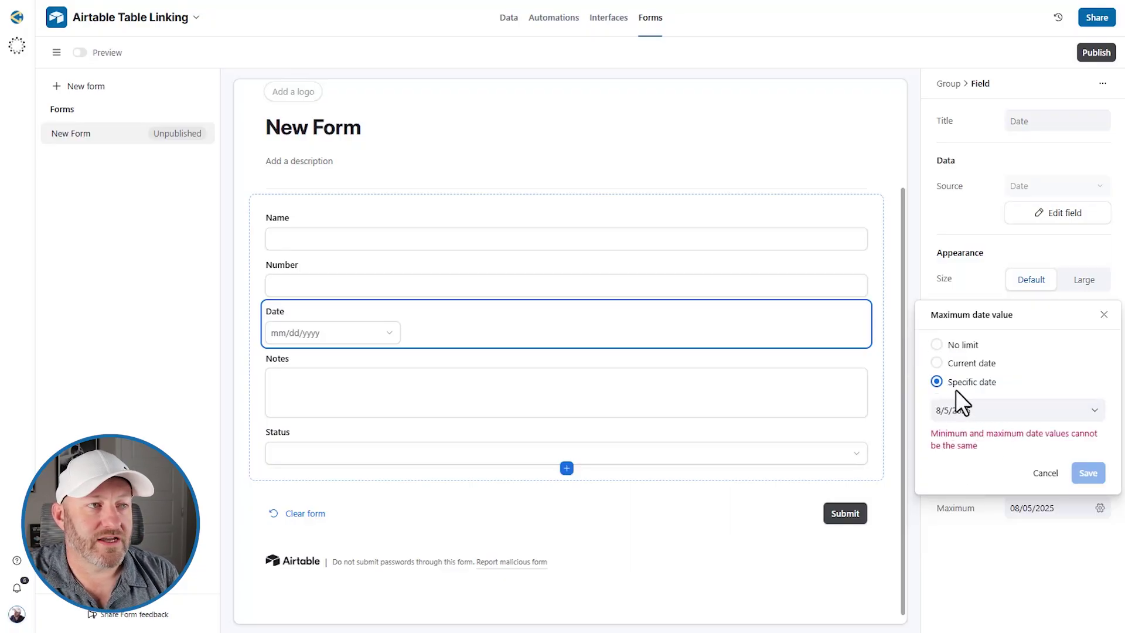
pyautogui.click(989, 413)
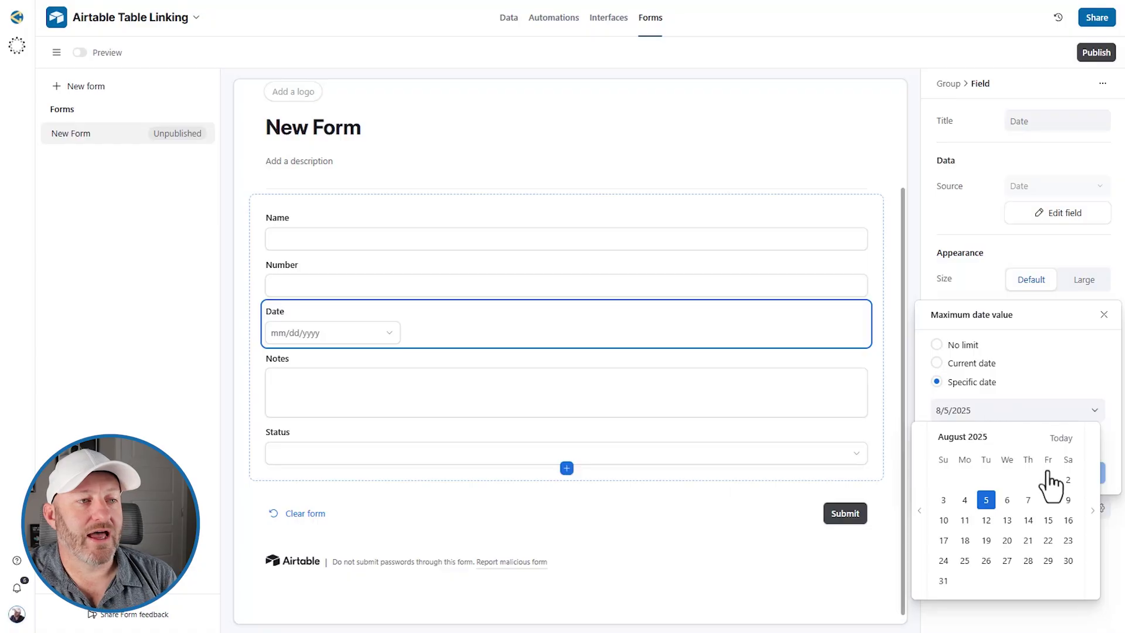
pyautogui.click(987, 541)
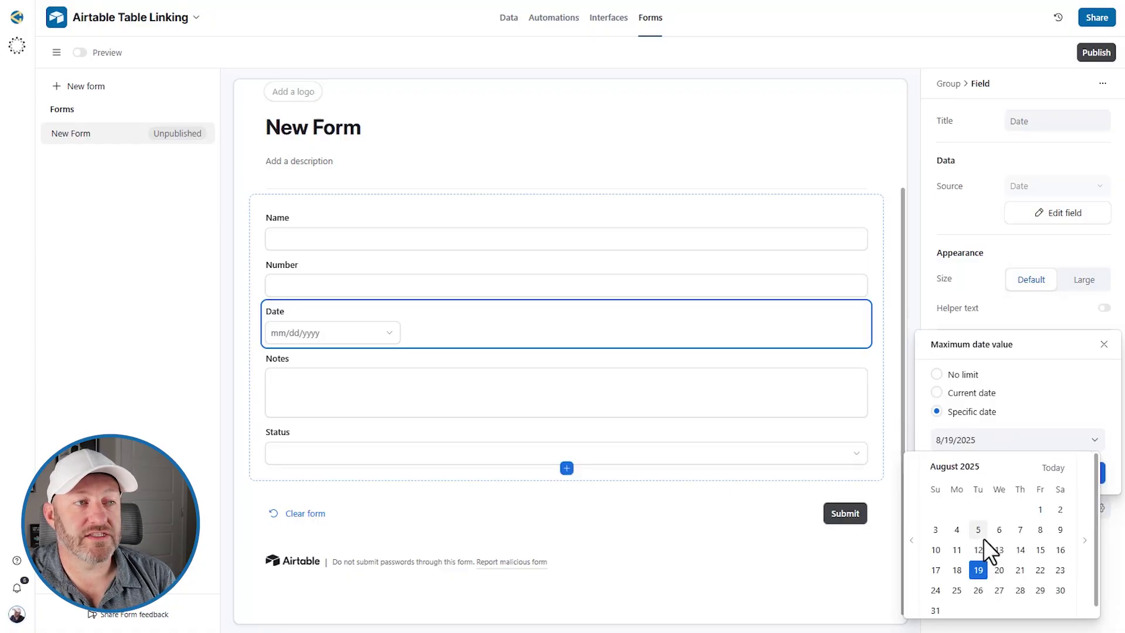
pyautogui.click(1102, 440)
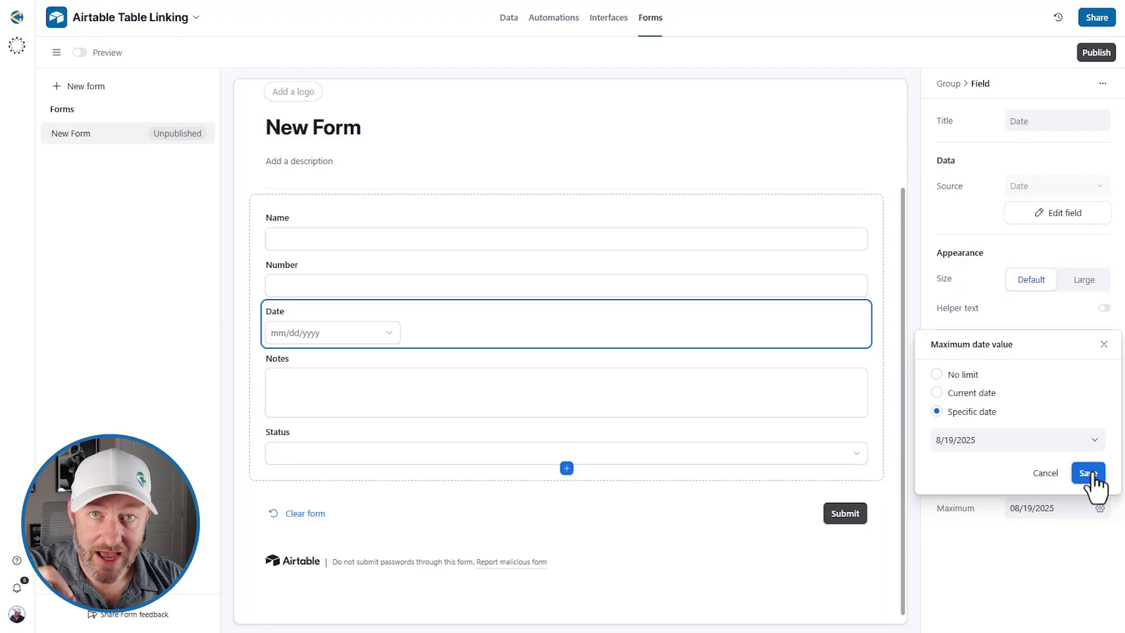
pyautogui.click(993, 441)
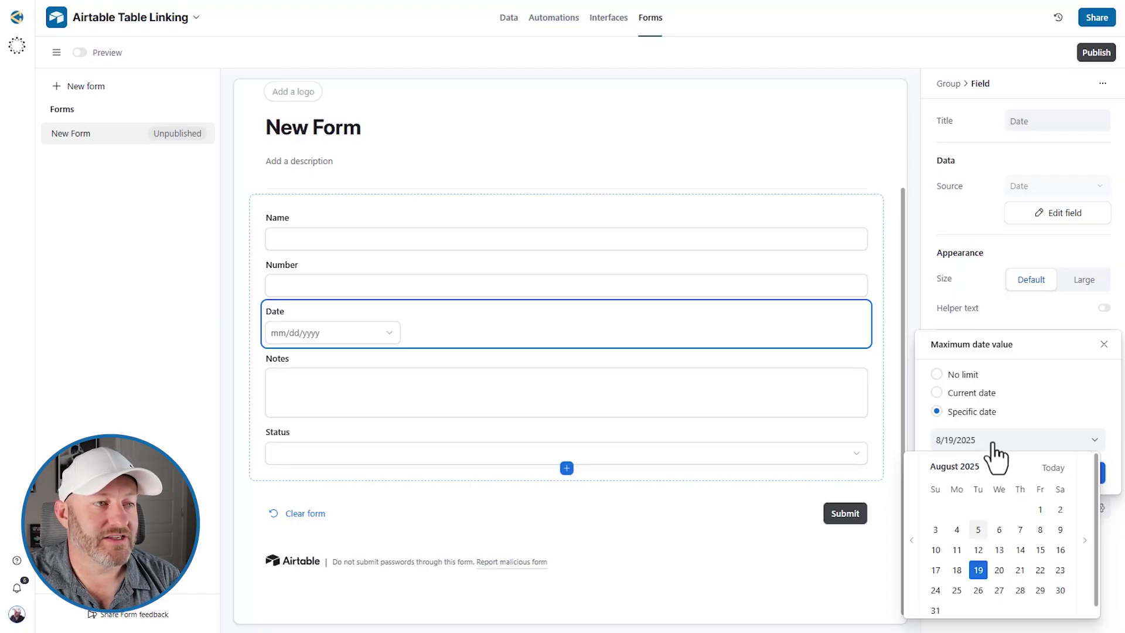
pyautogui.click(1082, 427)
pyautogui.click(1088, 472)
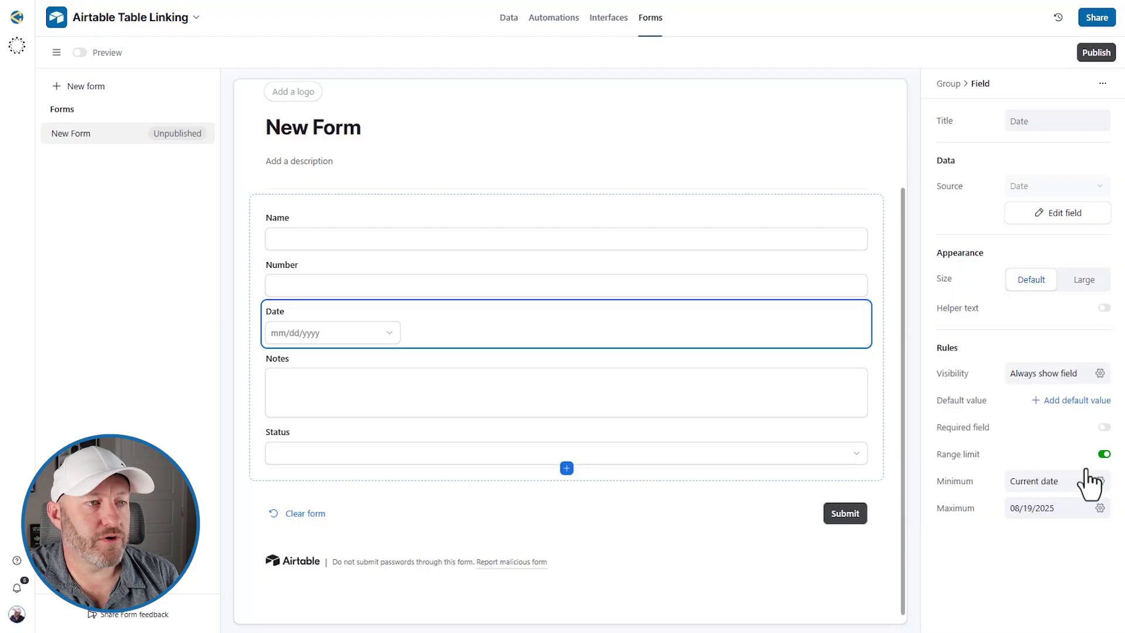
pyautogui.click(1024, 482)
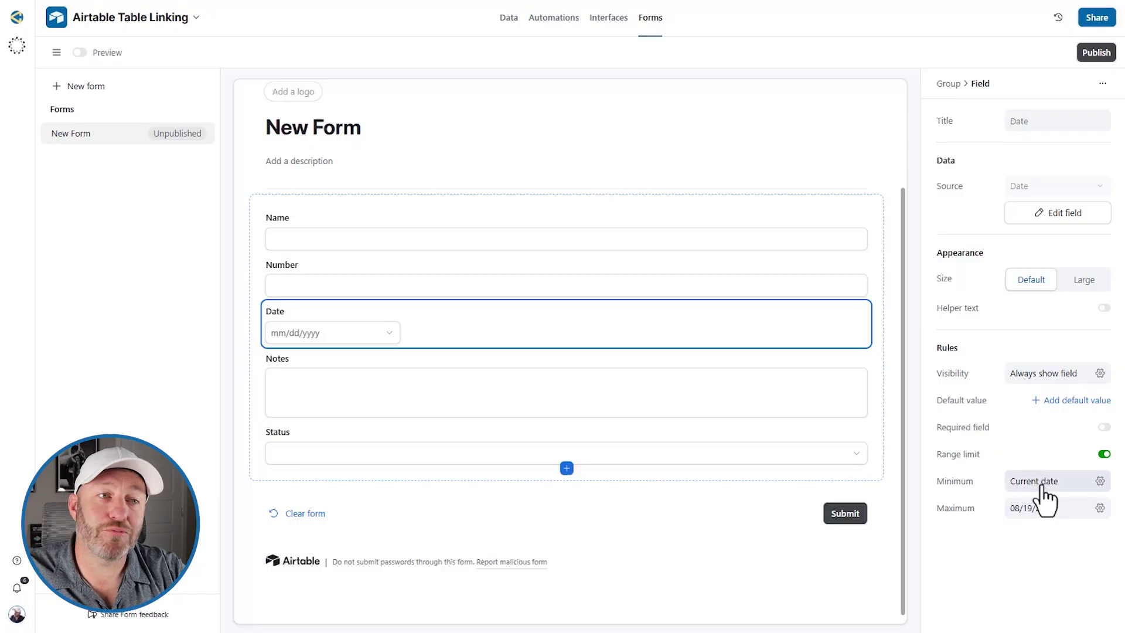
pyautogui.click(1040, 482)
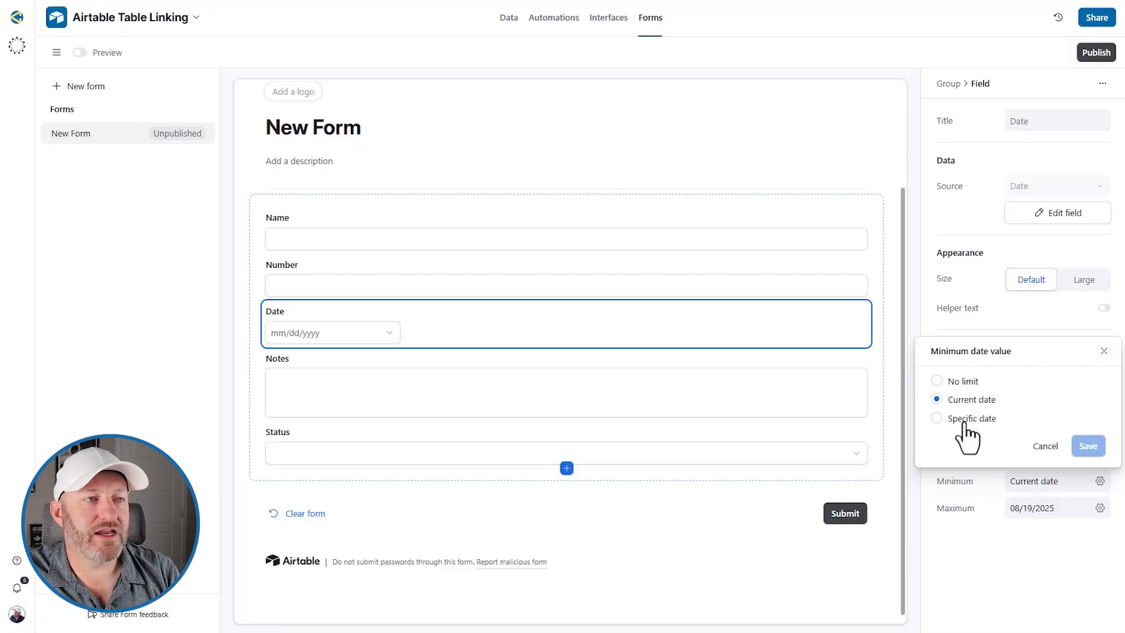
pyautogui.click(1038, 524)
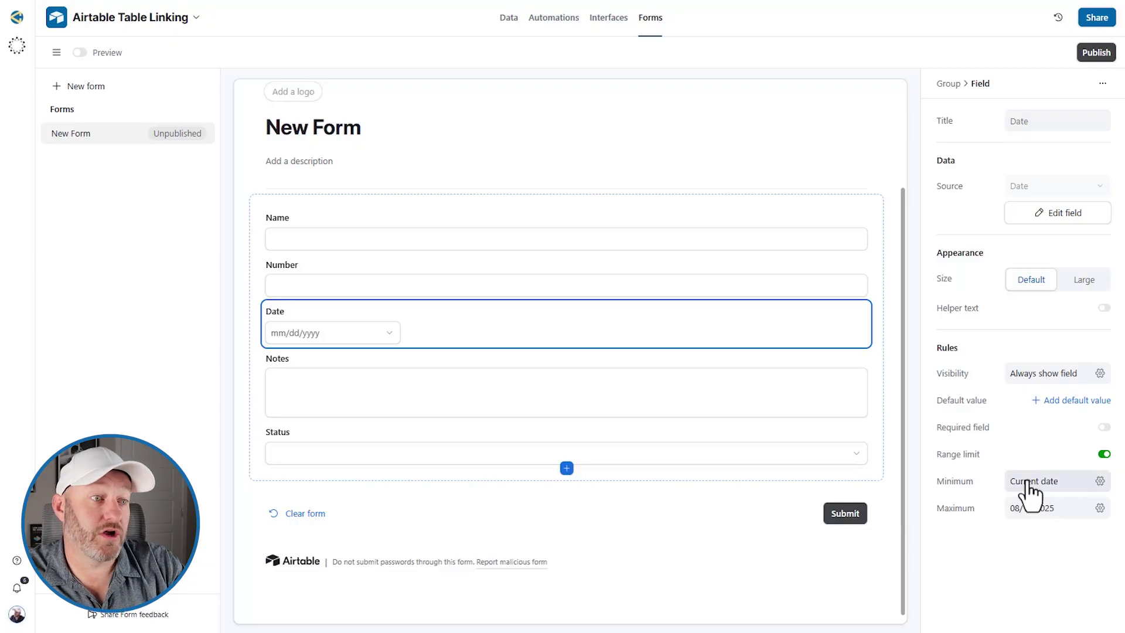
pyautogui.click(1039, 514)
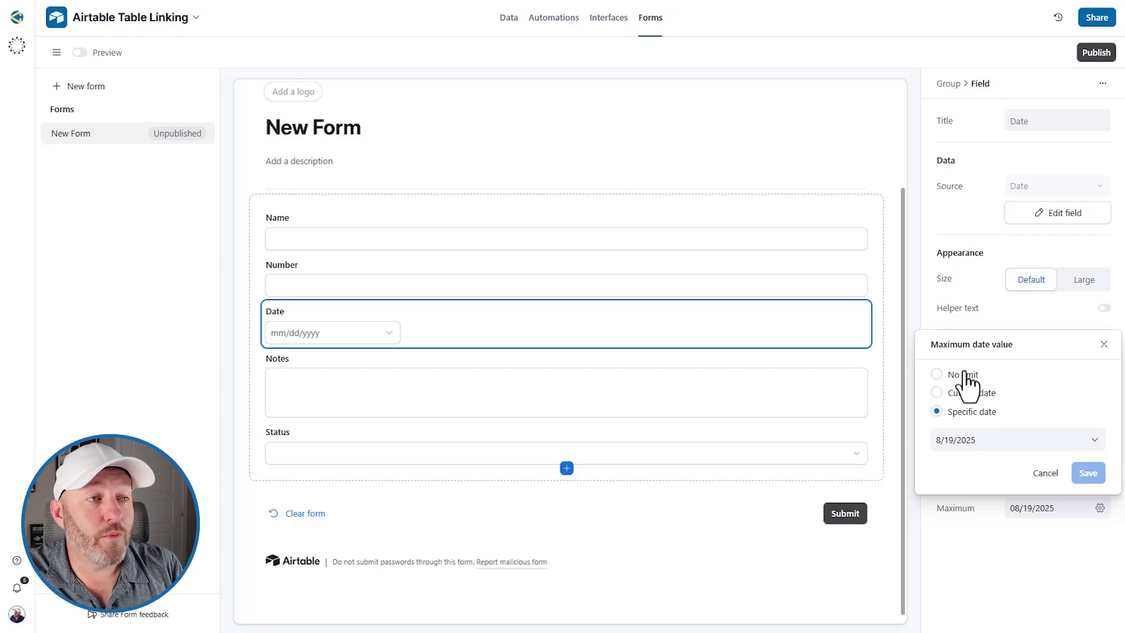
pyautogui.click(1012, 443)
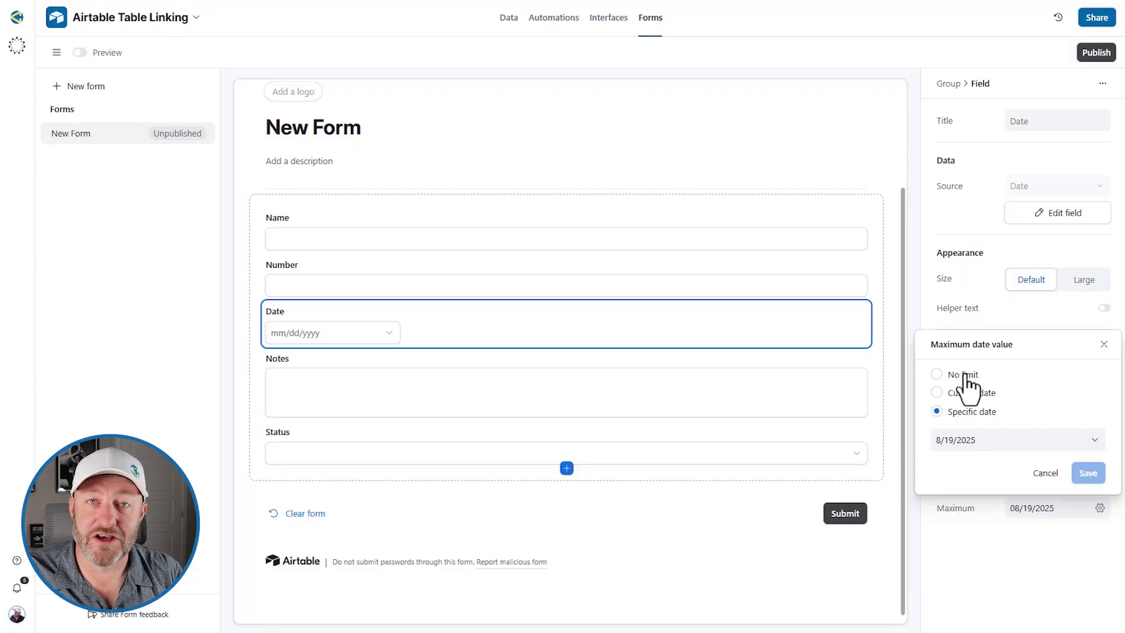
pyautogui.click(1104, 344)
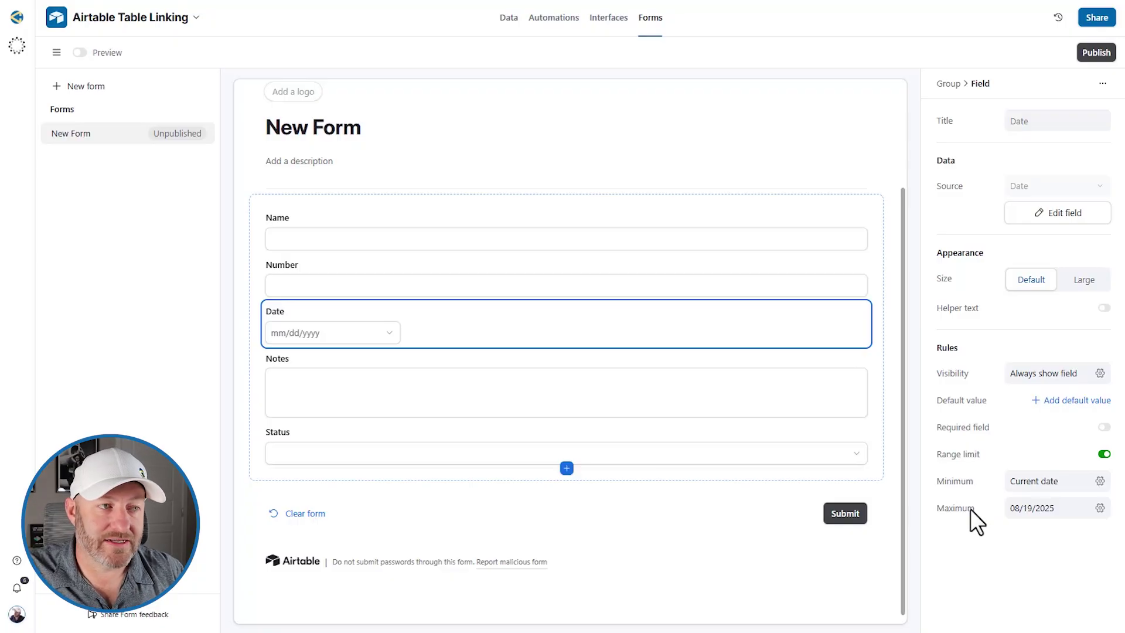
pyautogui.click(1034, 508)
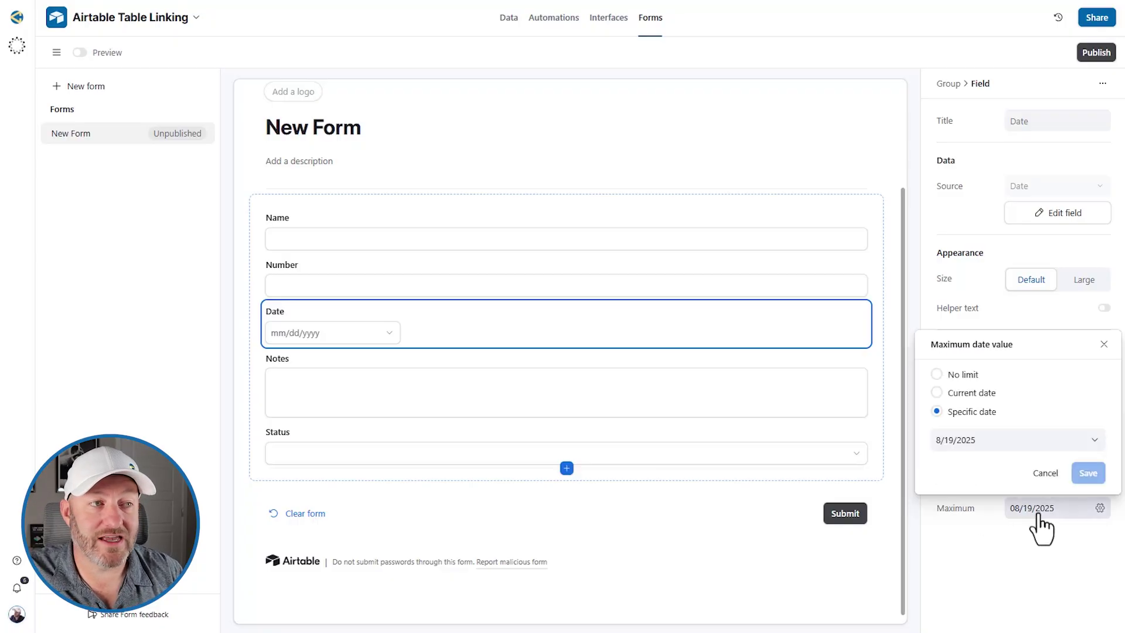
pyautogui.click(986, 527)
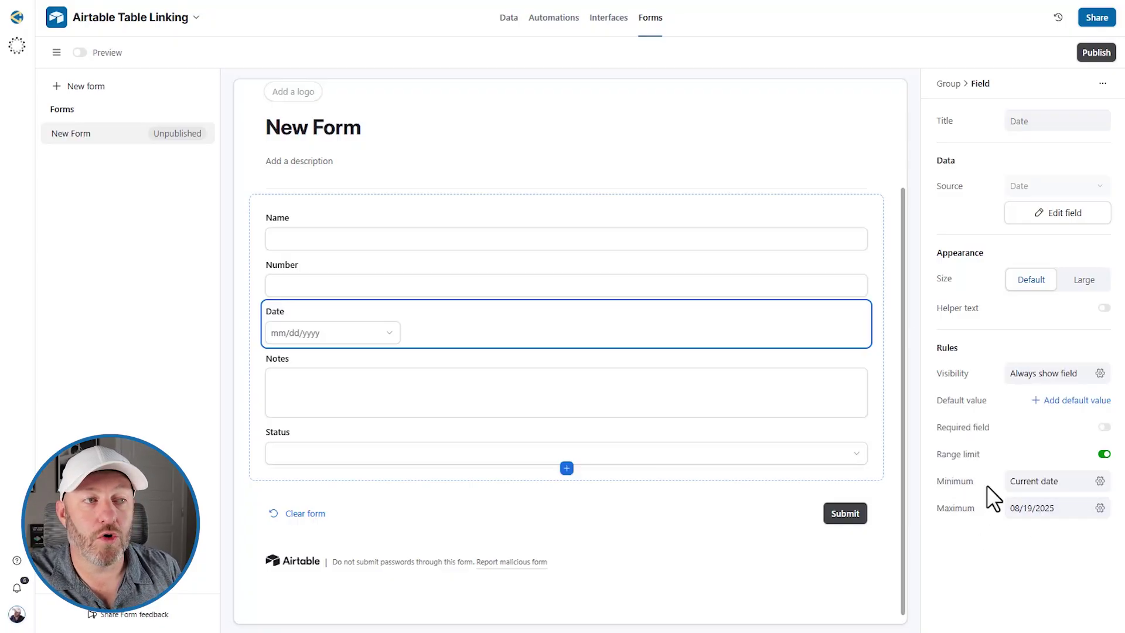
pyautogui.click(1023, 481)
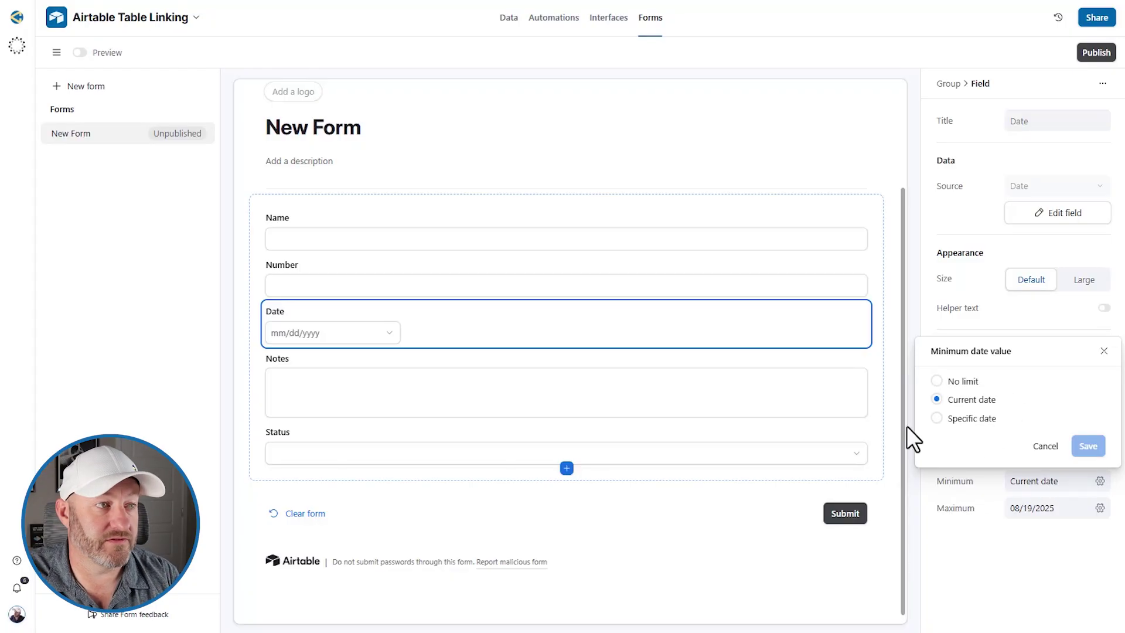
pyautogui.click(588, 411)
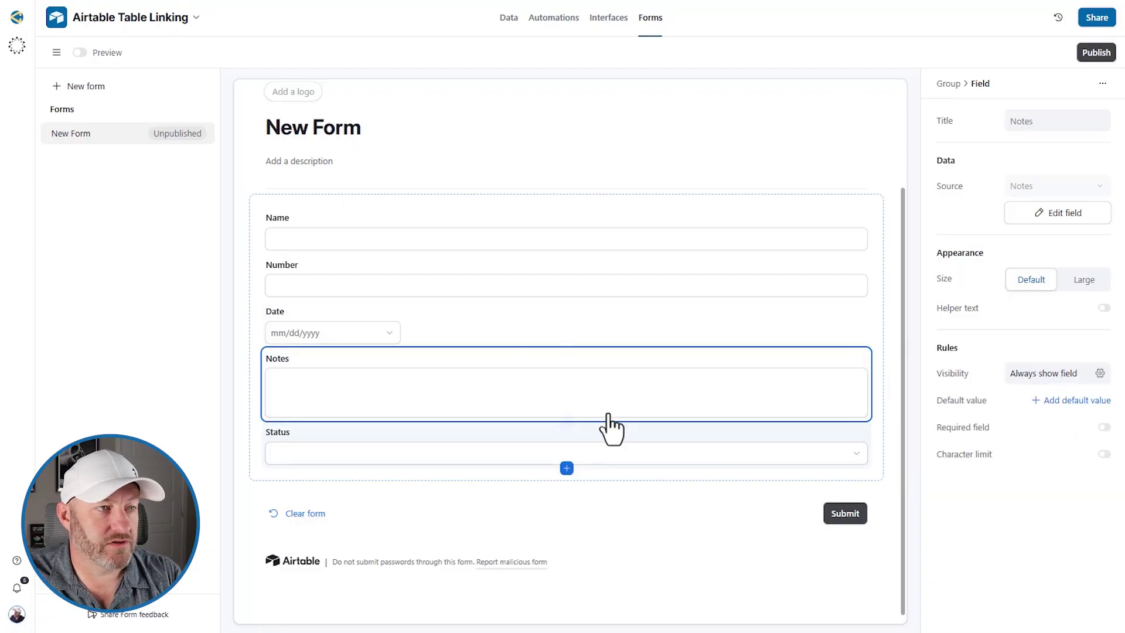
# Give the Notes field a character limit of 10 minimum and 100 maximum
pyautogui.click(1104, 454)
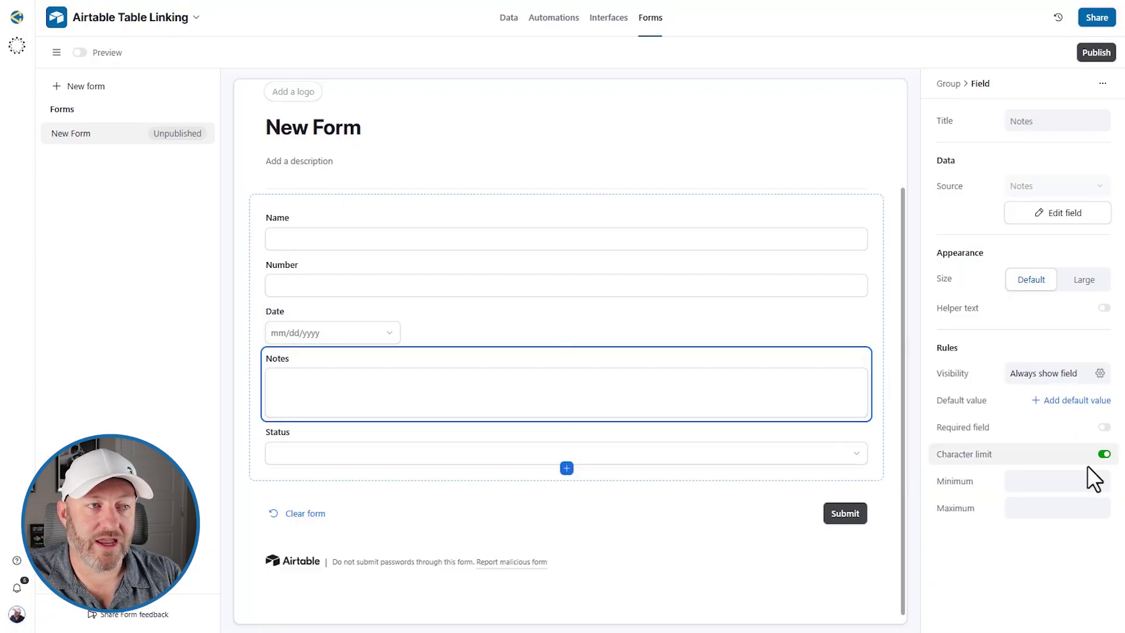
pyautogui.click(1070, 481)
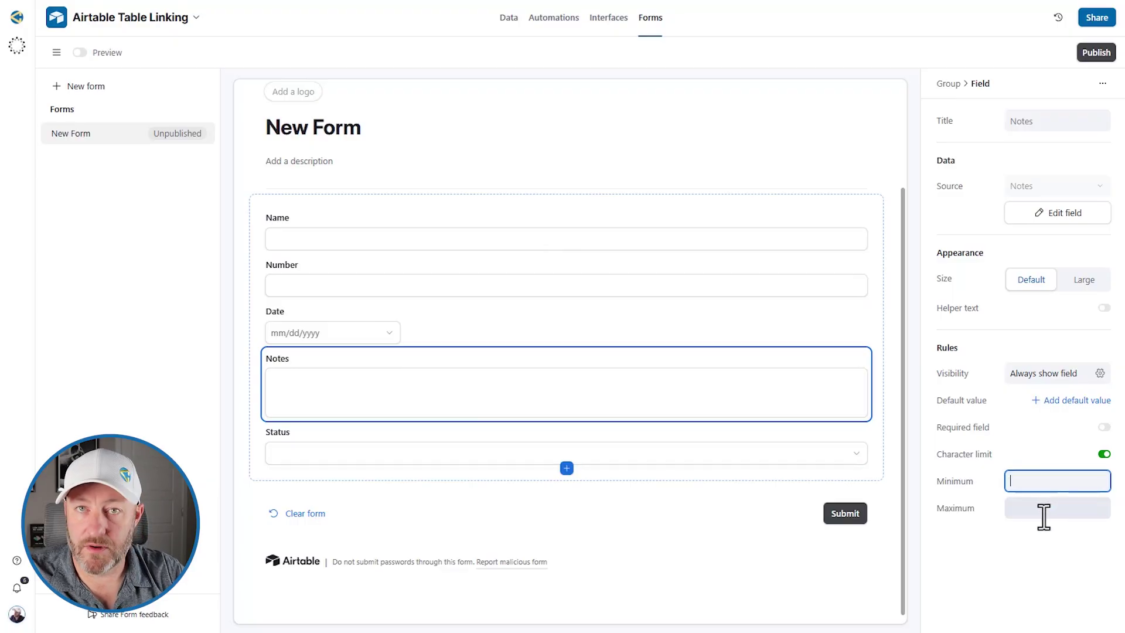
pyautogui.click(1046, 508)
pyautogui.click(1035, 484)
pyautogui.write('10')
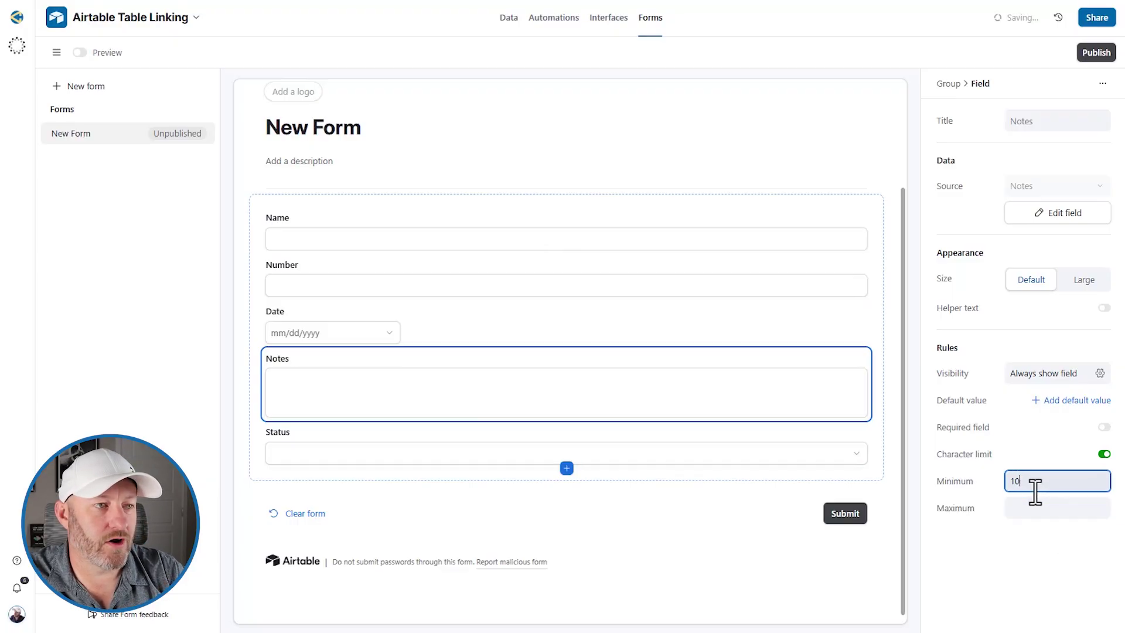
pyautogui.click(1033, 509)
pyautogui.write('100')
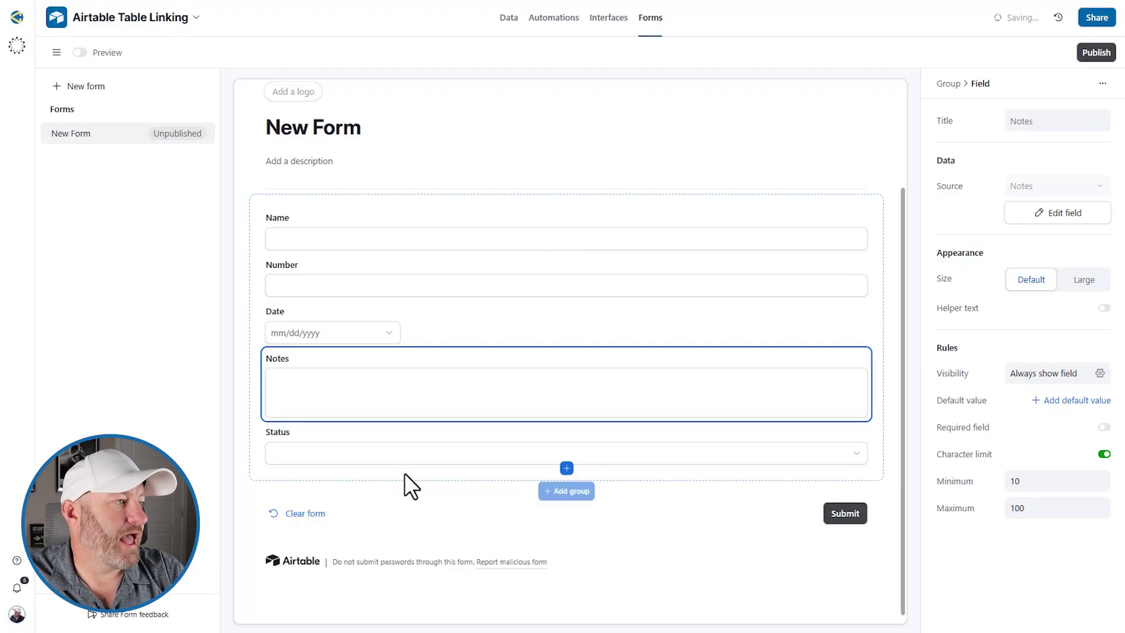
pyautogui.click(397, 456)
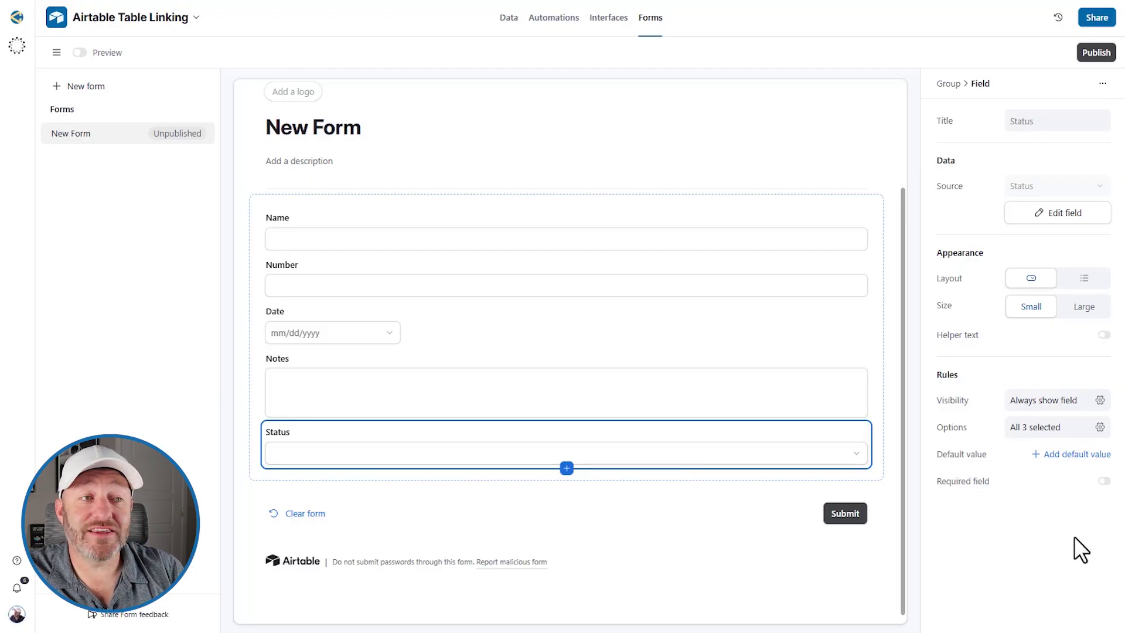
# Remove Todo from the Status choices, make Status required, and publish the form
pyautogui.click(1064, 435)
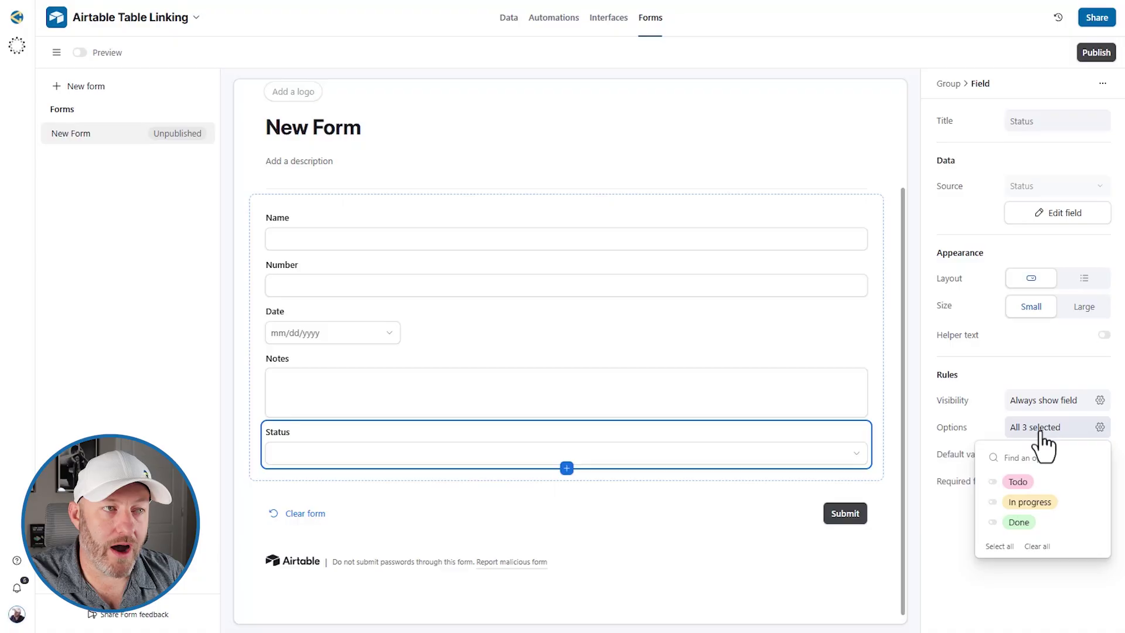
pyautogui.click(1019, 504)
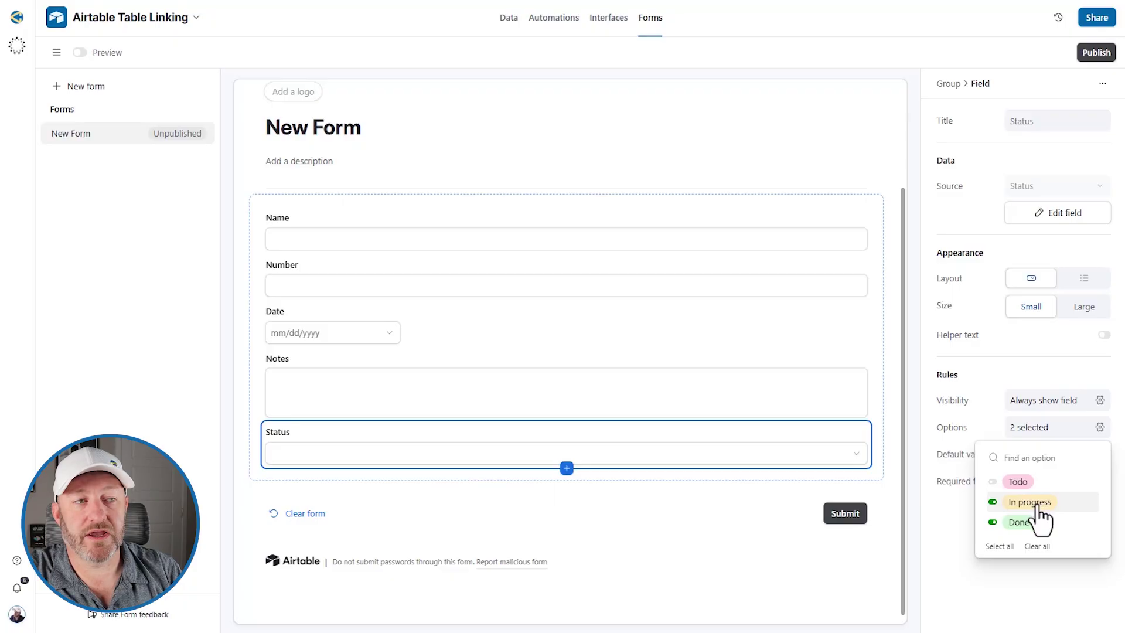
pyautogui.click(957, 512)
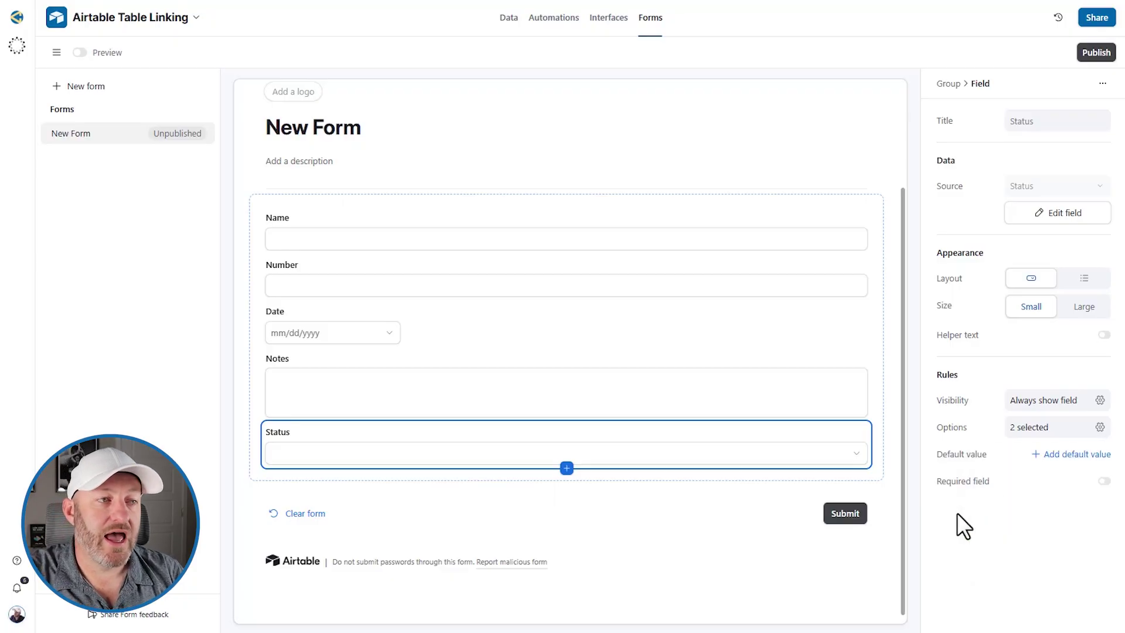
pyautogui.click(1103, 481)
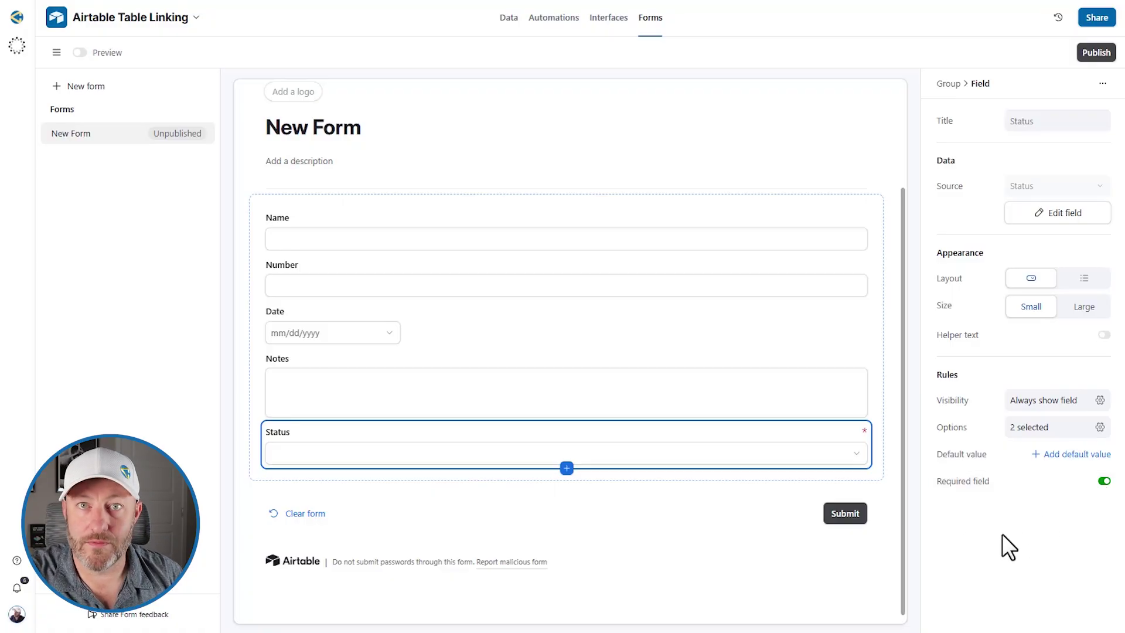
pyautogui.click(1096, 54)
# Copy the published form's link and load it in a new browser tab
pyautogui.click(1099, 54)
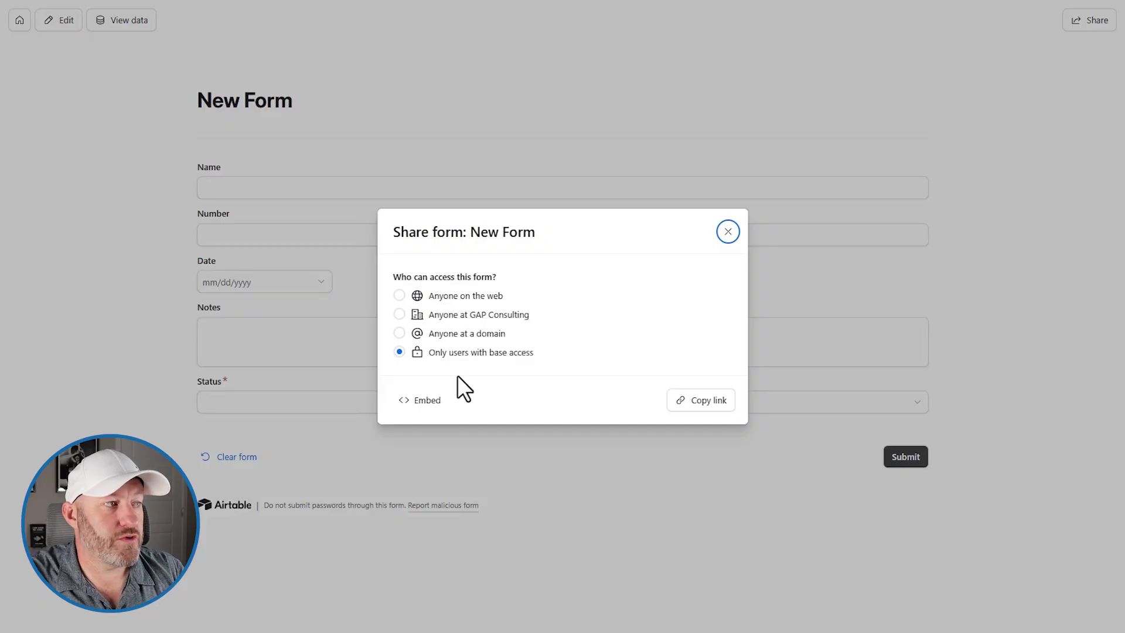
pyautogui.click(693, 407)
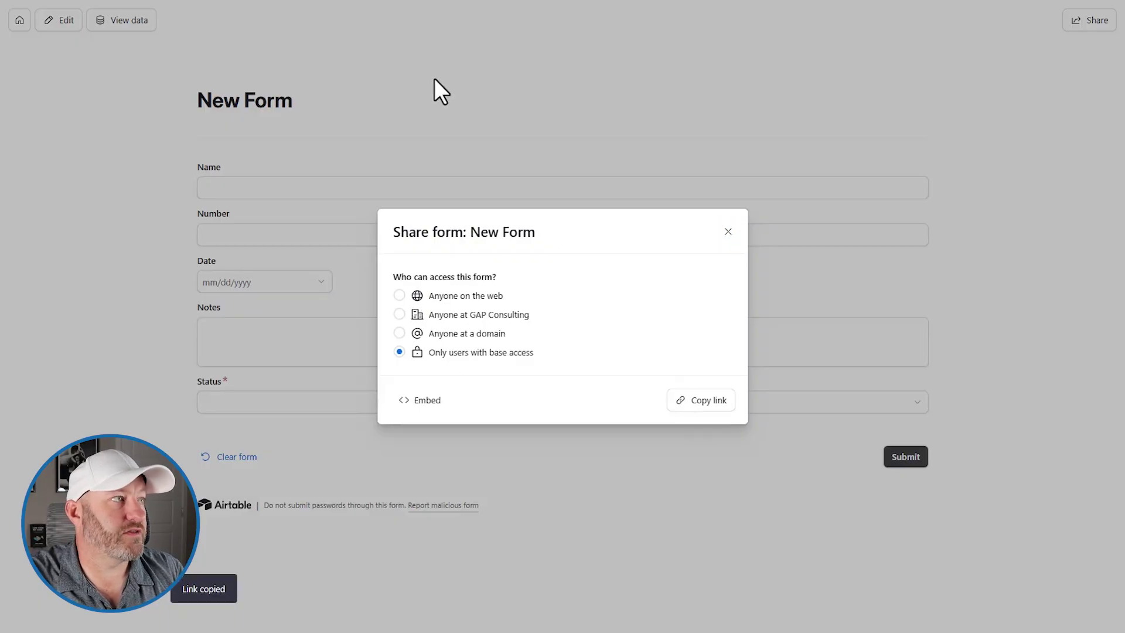
pyautogui.hotkey('ctrl', 't')
pyautogui.hotkey('ctrl', 'v')
pyautogui.press('Return')
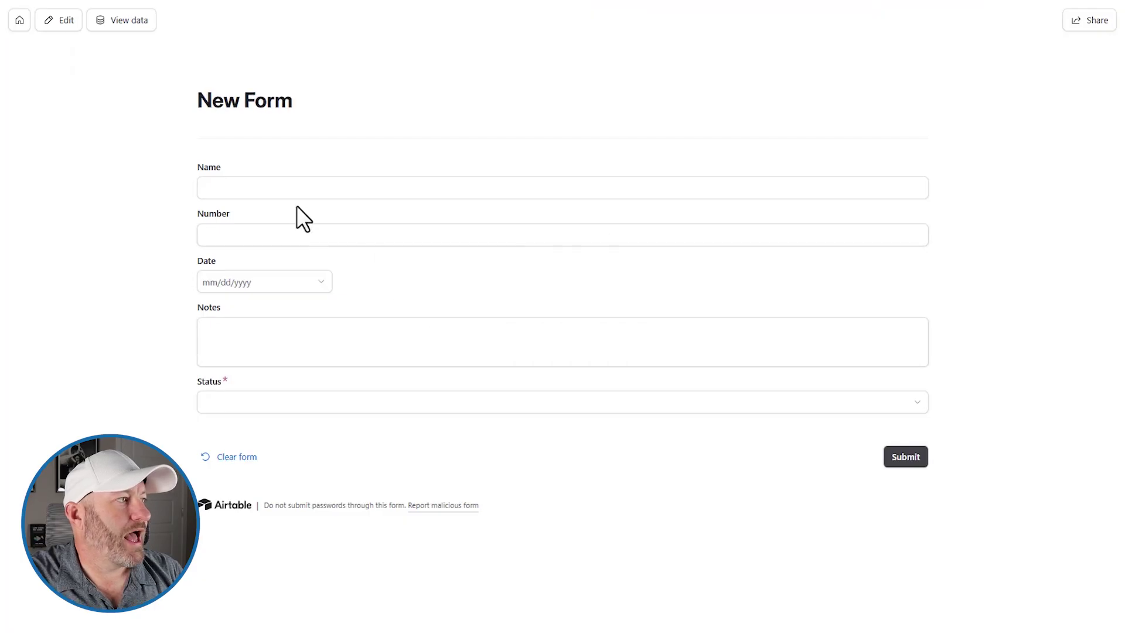
pyautogui.click(285, 188)
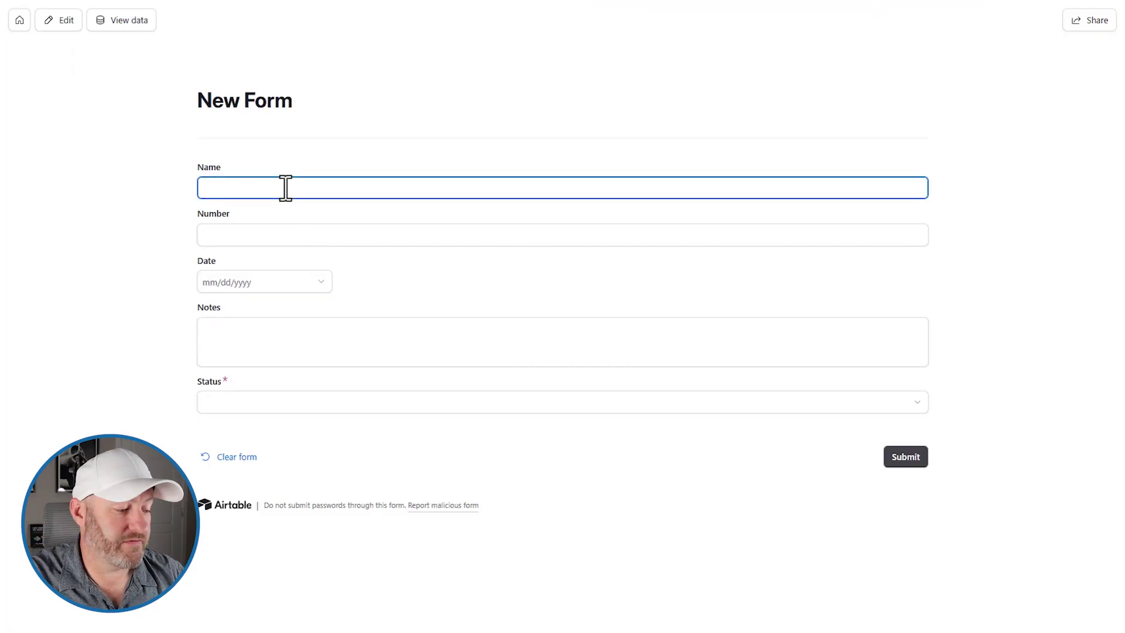
# Submit the name 'Gareth' to see the minimum-length error, then complete it as 'Gareth Pronovost'
pyautogui.write('Gare')
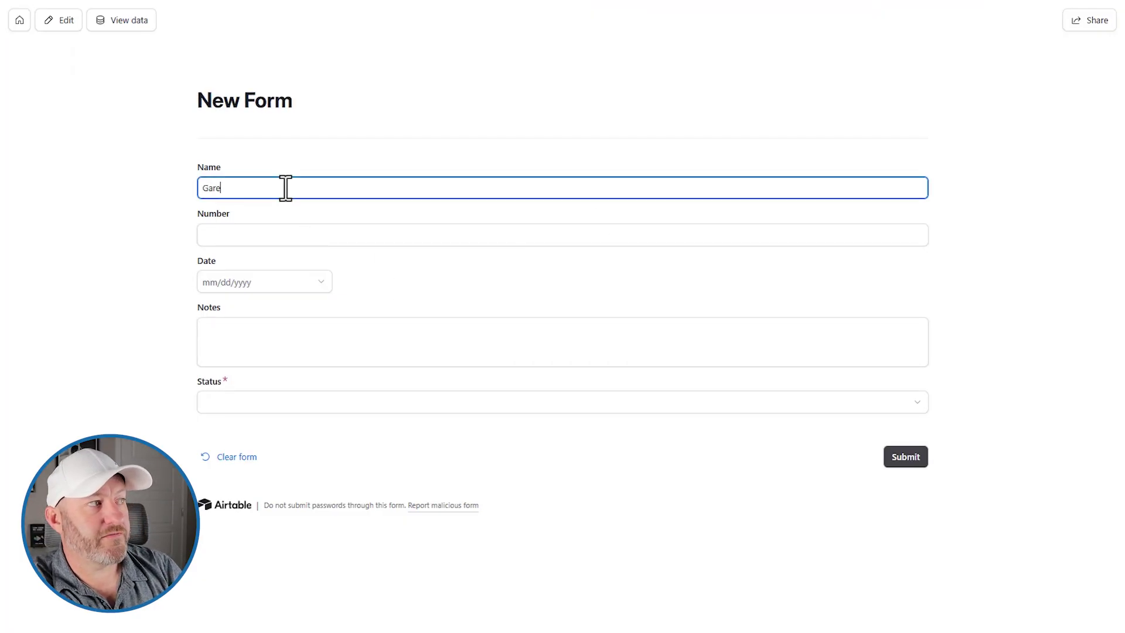
pyautogui.write('th')
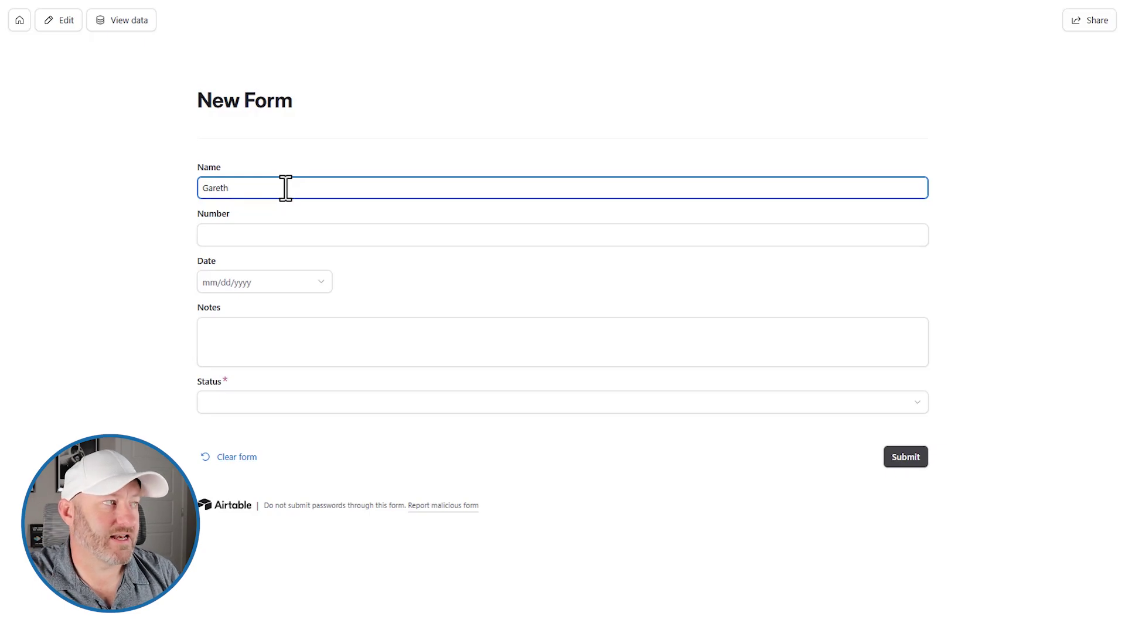
pyautogui.click(905, 457)
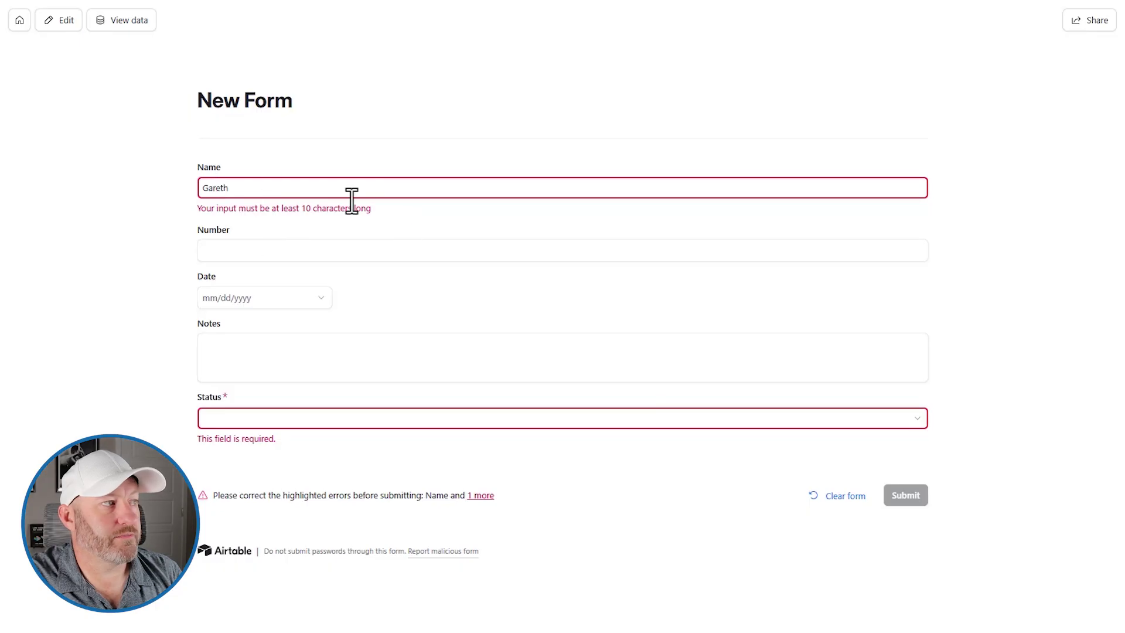
pyautogui.moveTo(300, 208); pyautogui.dragTo(363, 209)
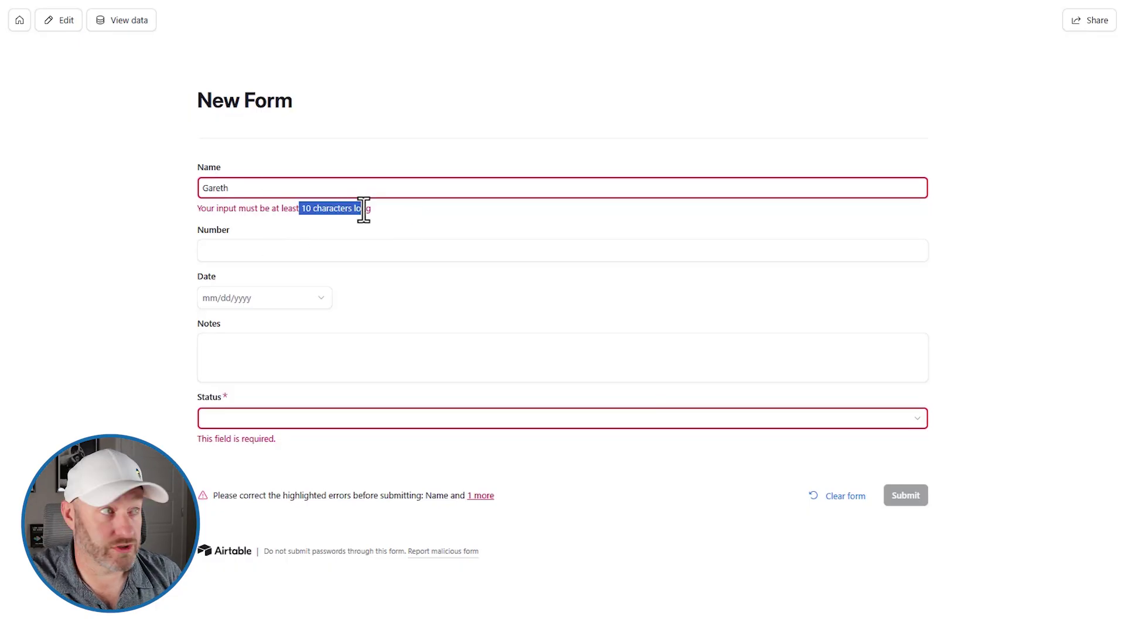
pyautogui.click(363, 210)
pyautogui.click(285, 191)
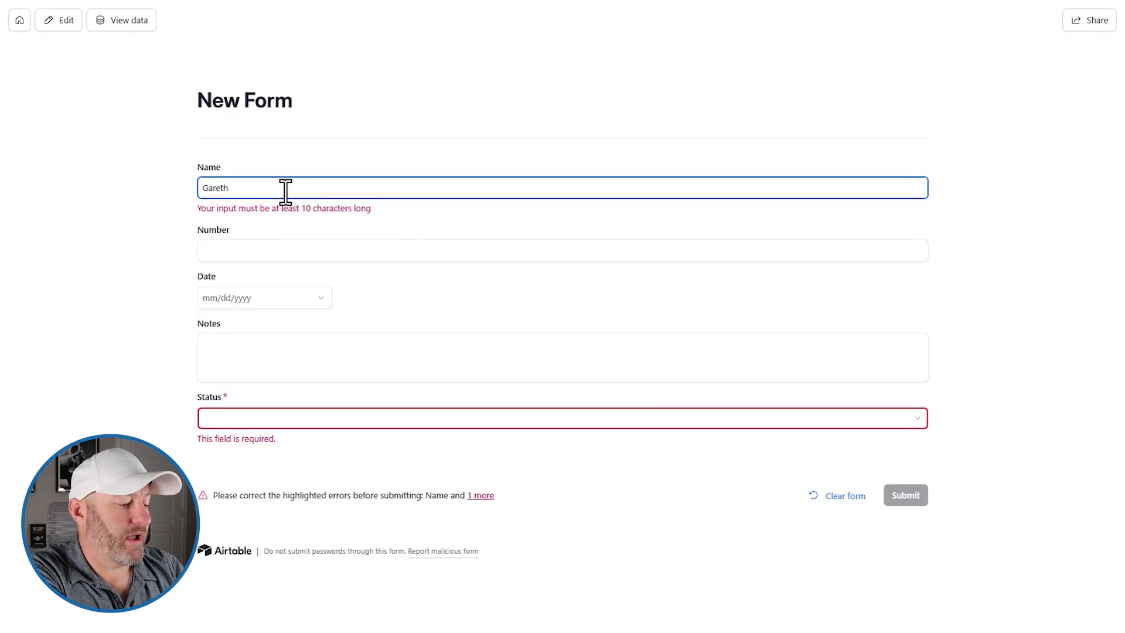
pyautogui.write('Pronovost')
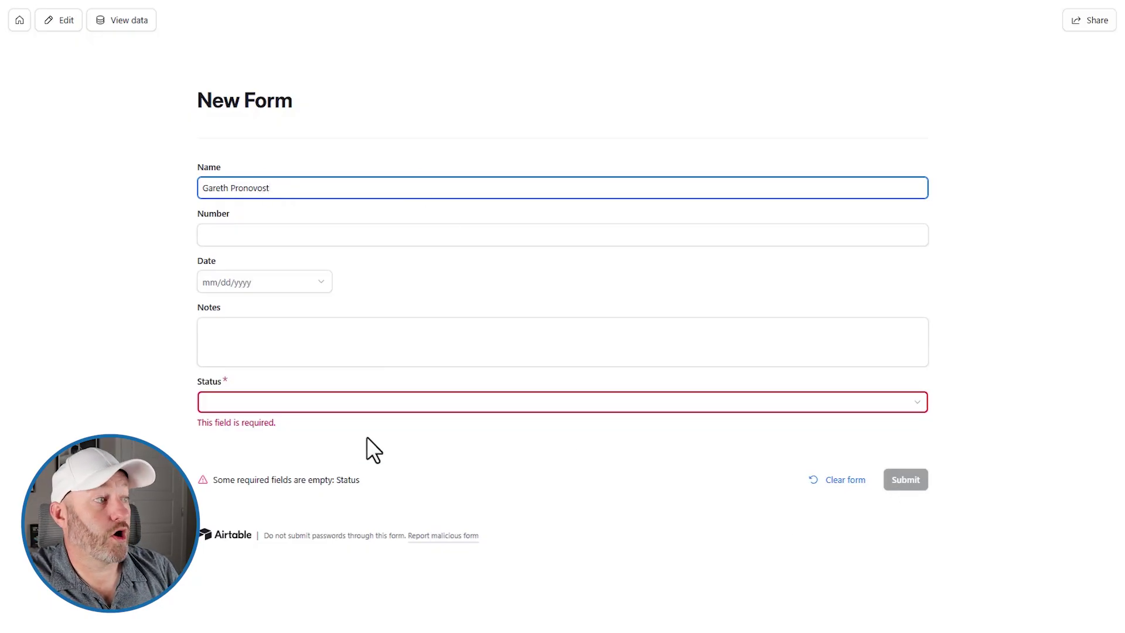
# Check the Status choices and enter 50 in Number to trigger the range error
pyautogui.click(332, 403)
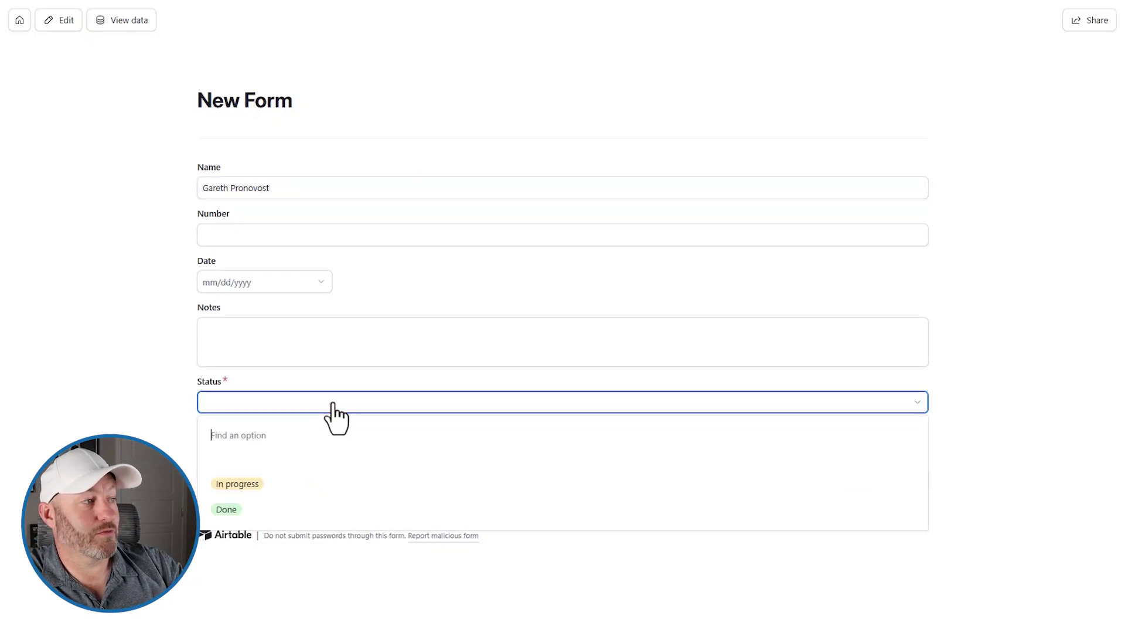
pyautogui.click(248, 235)
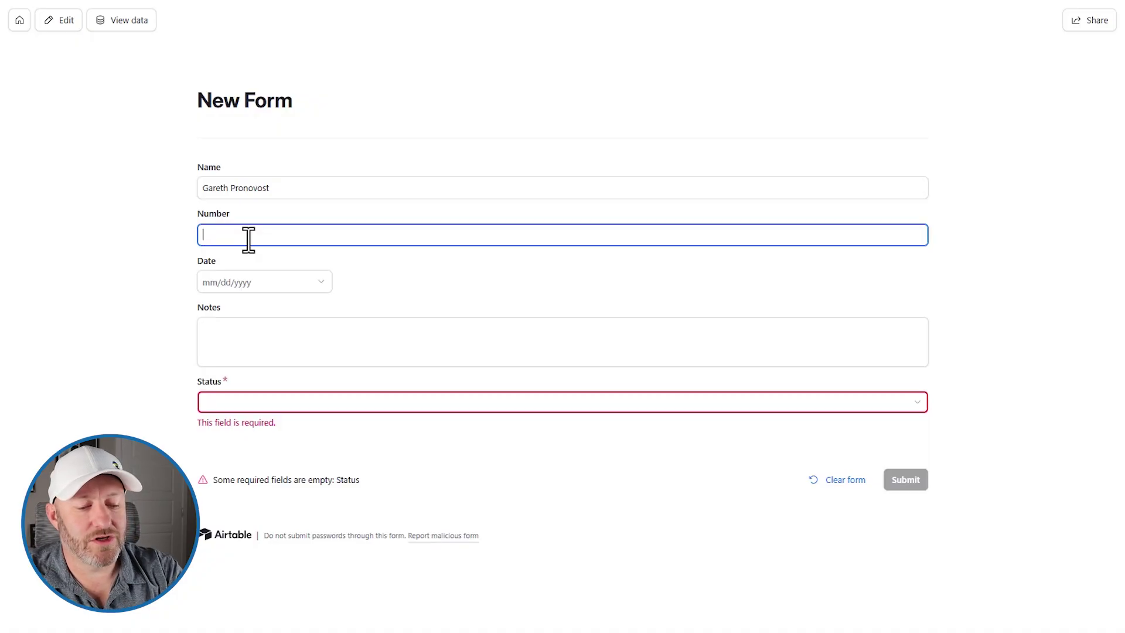
pyautogui.write('50')
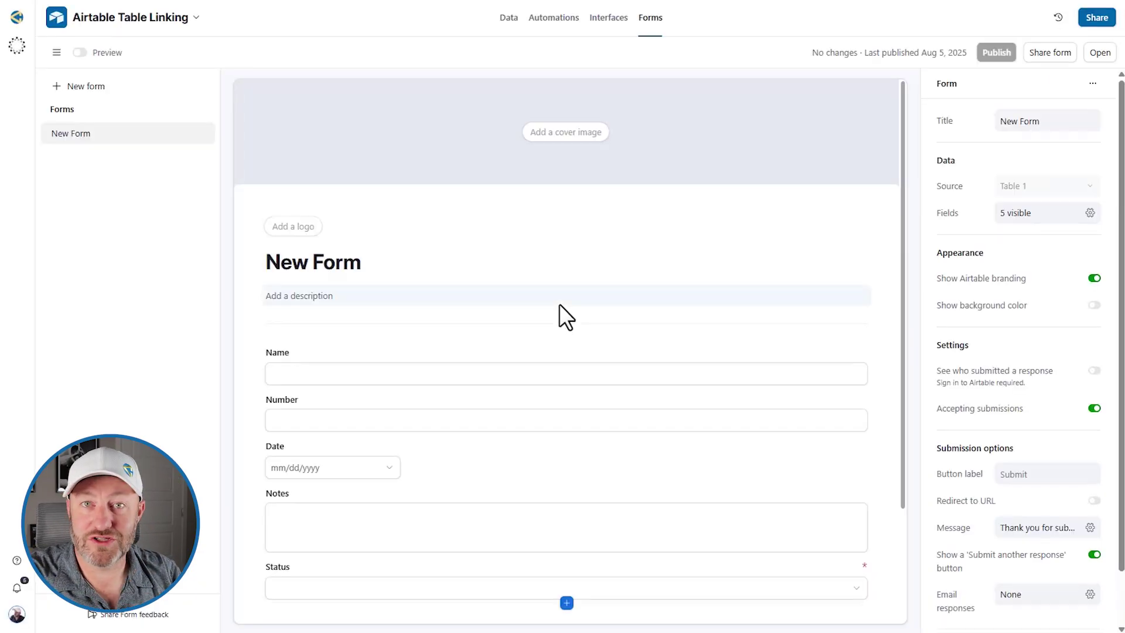
# Turn on Allow negative numbers for Table 1's Number field and save it
pyautogui.click(590, 406)
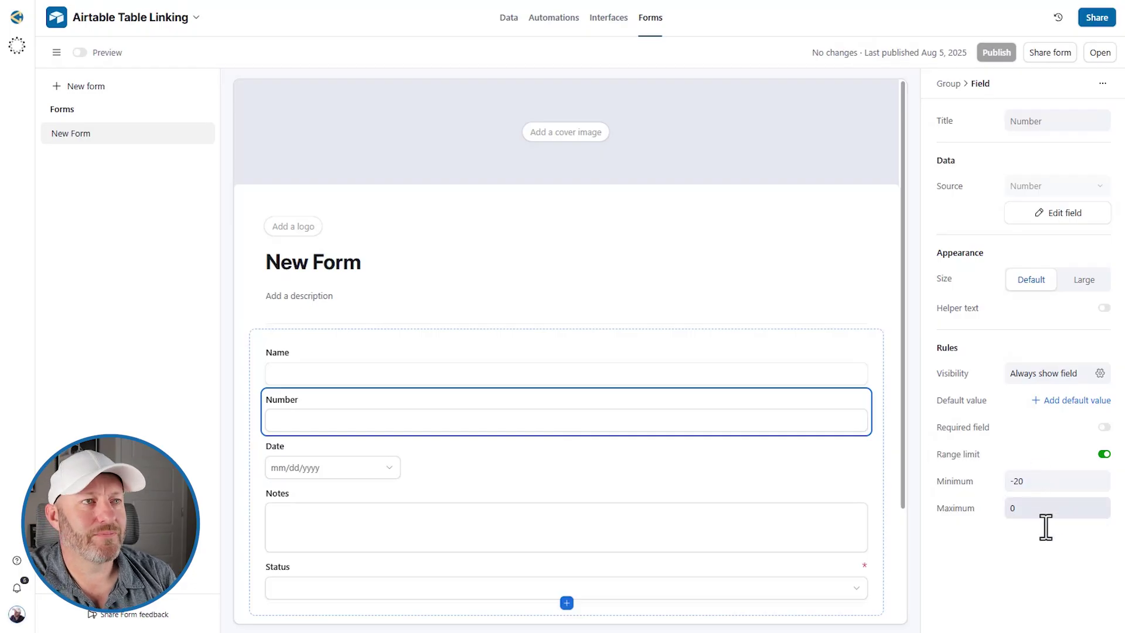
pyautogui.click(508, 17)
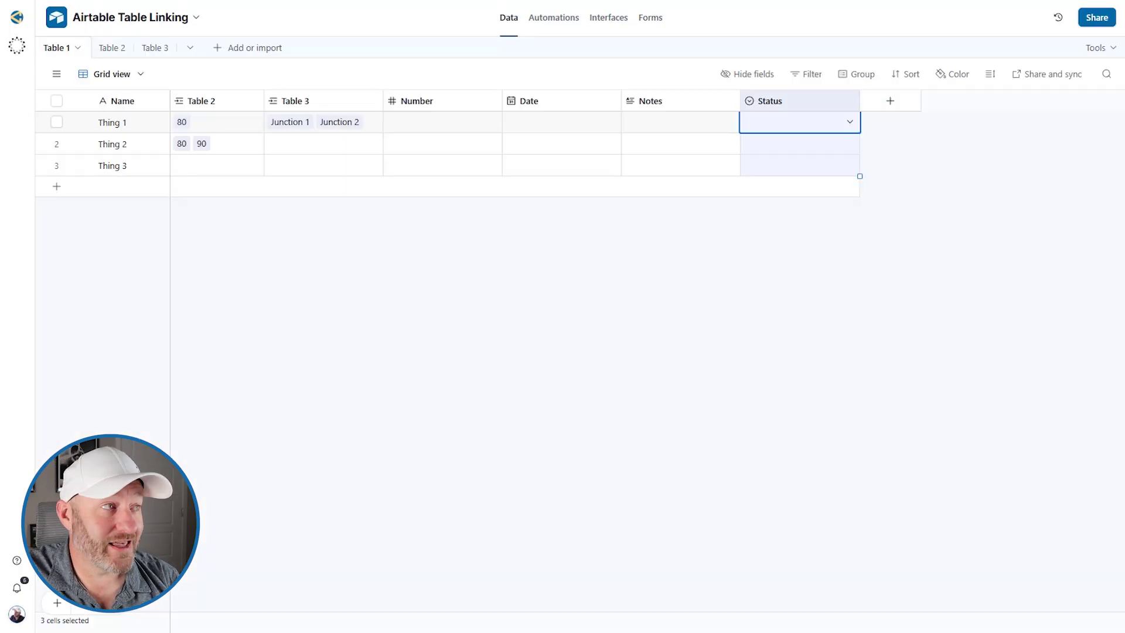
pyautogui.doubleClick(445, 101)
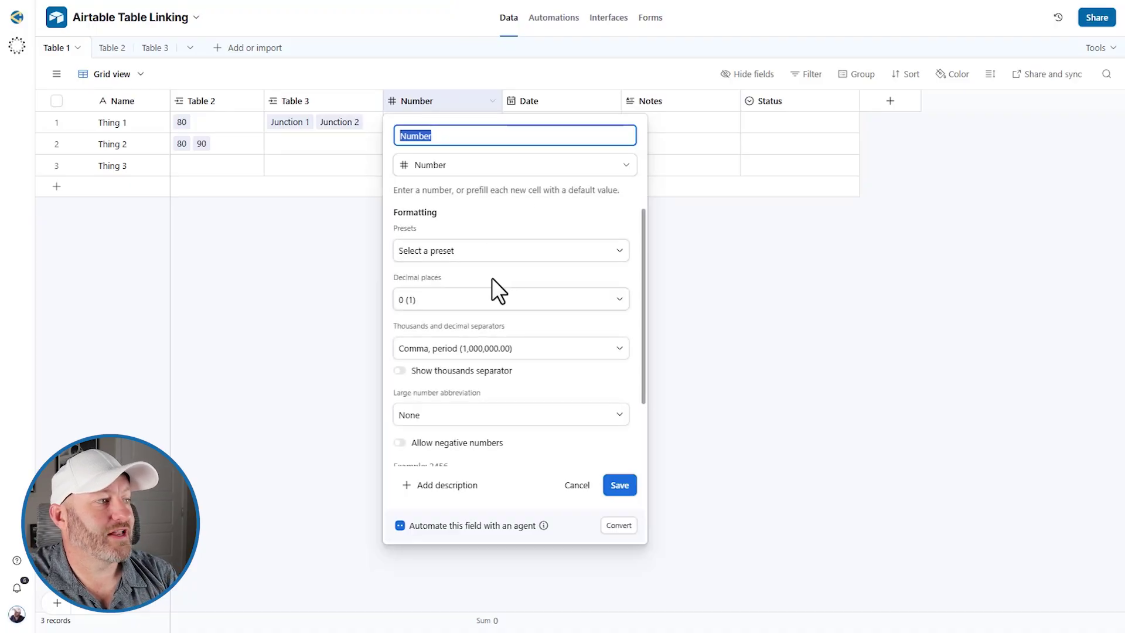
pyautogui.scroll(-2, 491, 277)
pyautogui.scroll(-1, 495, 316)
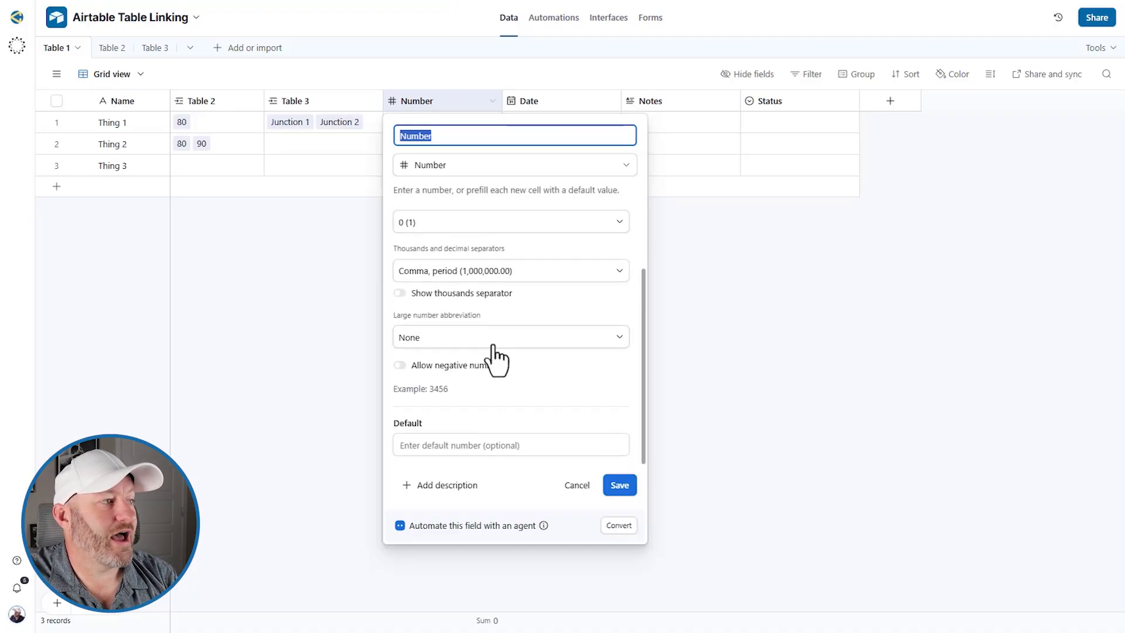
pyautogui.click(424, 367)
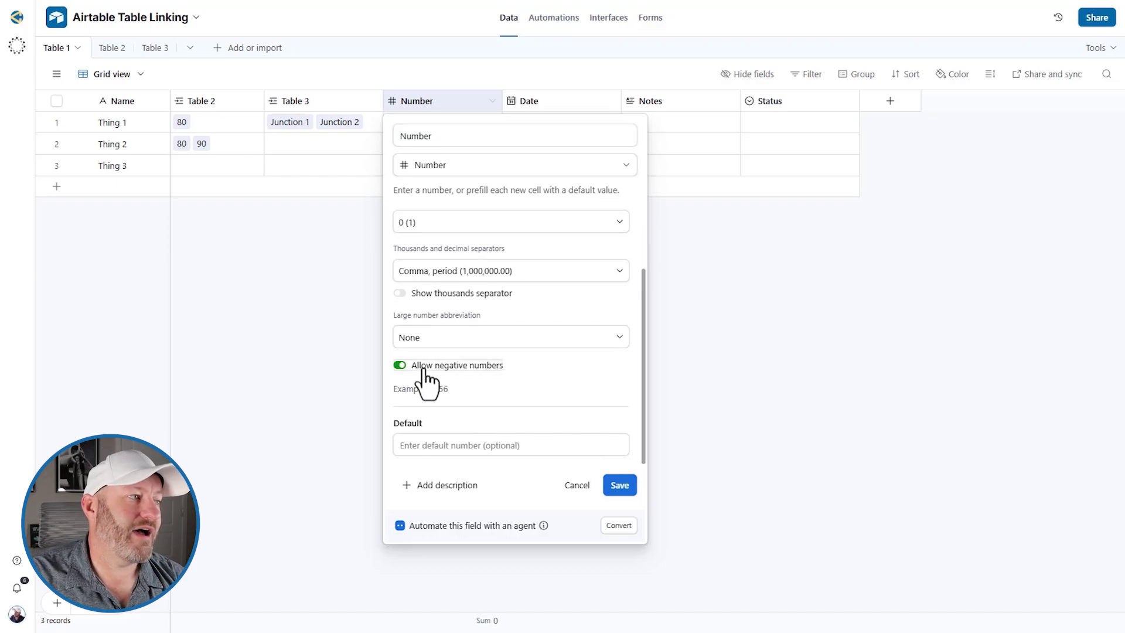
pyautogui.click(621, 485)
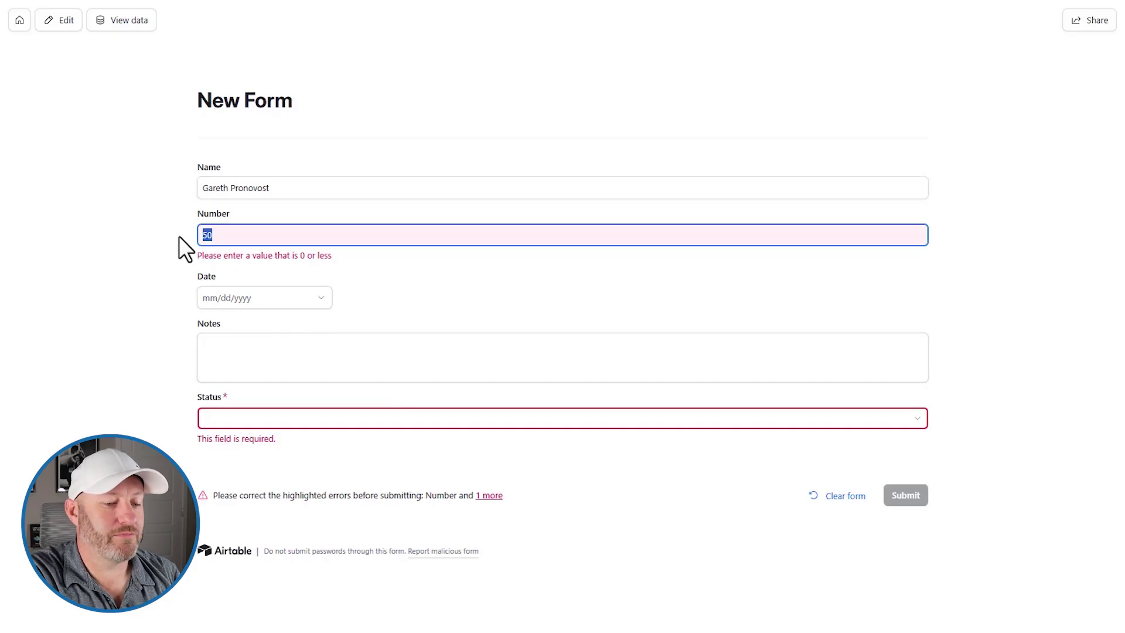
# Test Number values 50 and -50 against the range rule, settling on -10
pyautogui.press('BackSpace')
pyautogui.write('50')
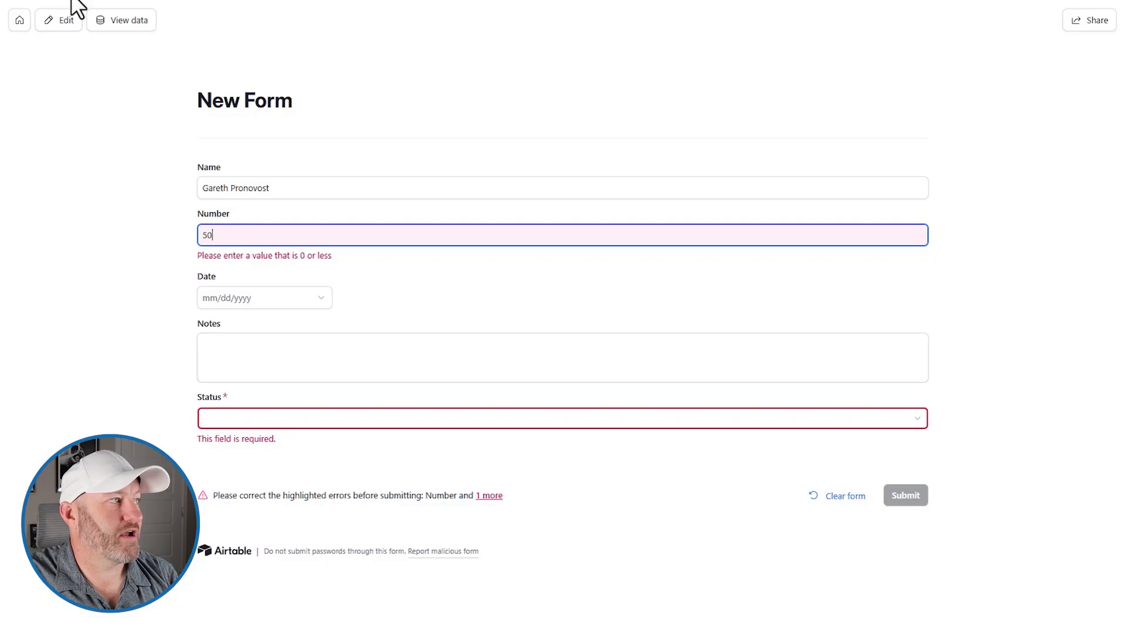
pyautogui.doubleClick(418, 234)
pyautogui.press('BackSpace')
pyautogui.write('-50')
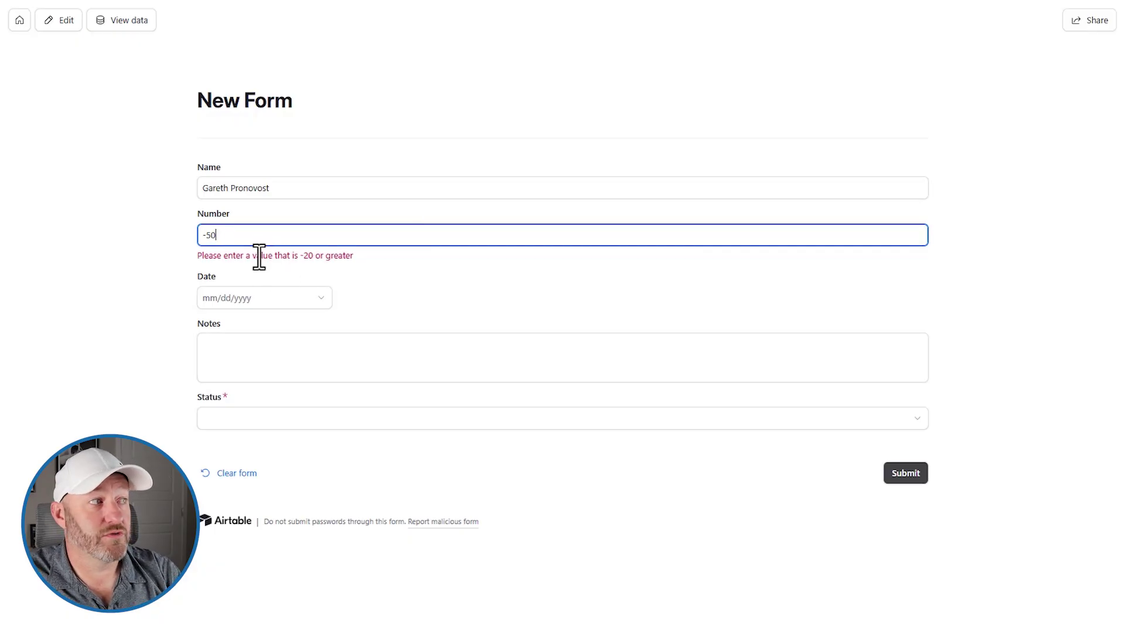
pyautogui.press('BackSpace')
pyautogui.press('BackSpace')
pyautogui.write('10')
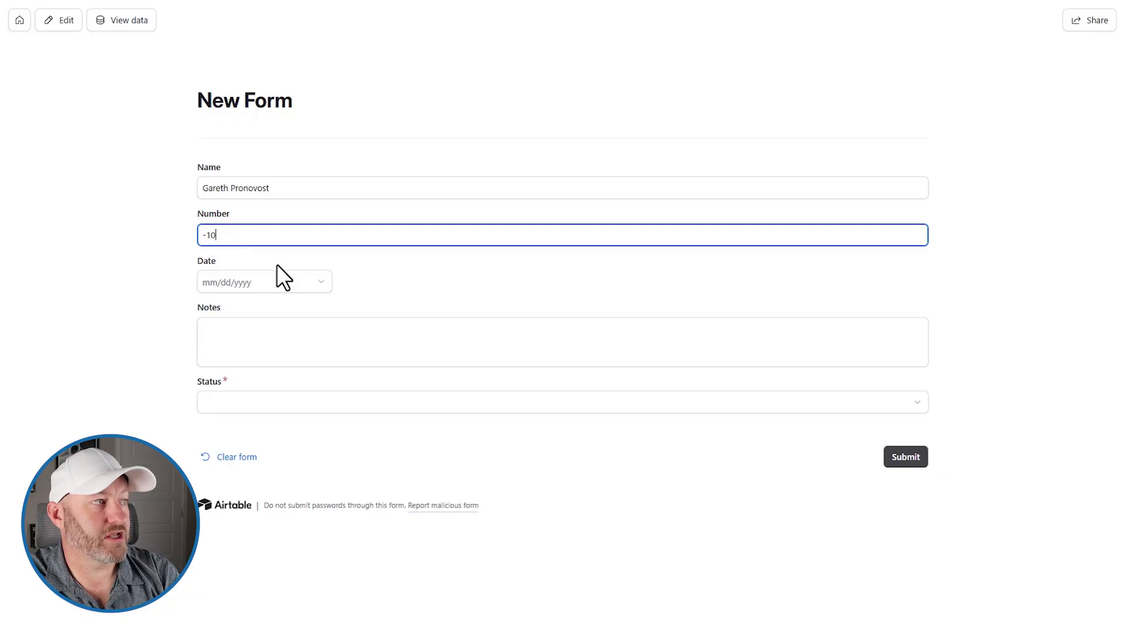
pyautogui.click(437, 277)
# Test August 4 and August 26 against the date rule, then pick August 18
pyautogui.click(280, 286)
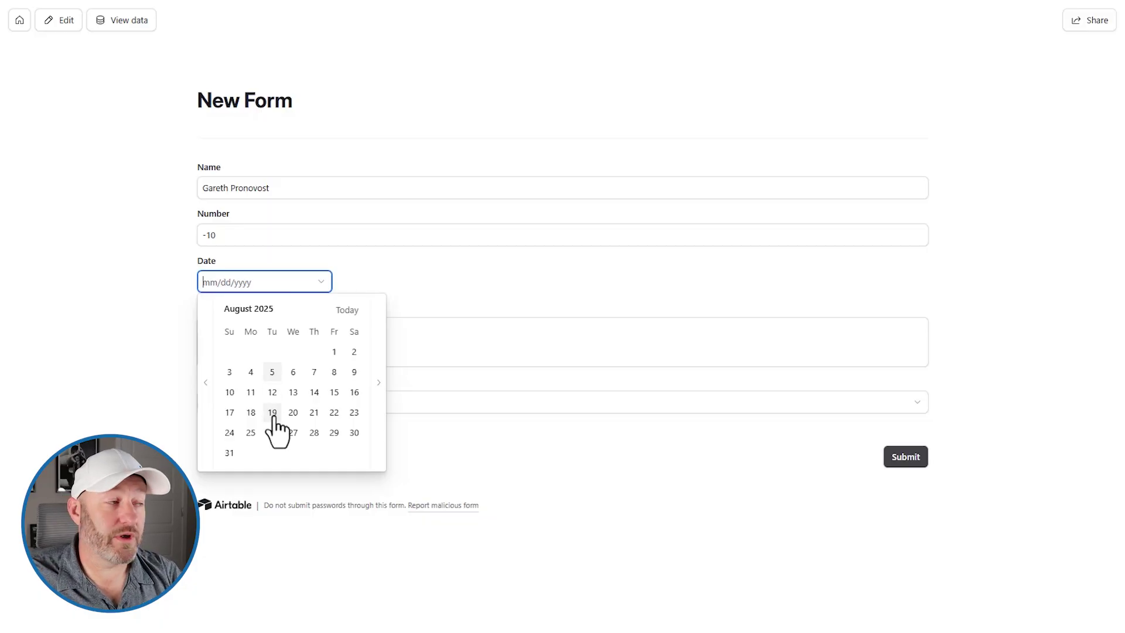
pyautogui.click(251, 372)
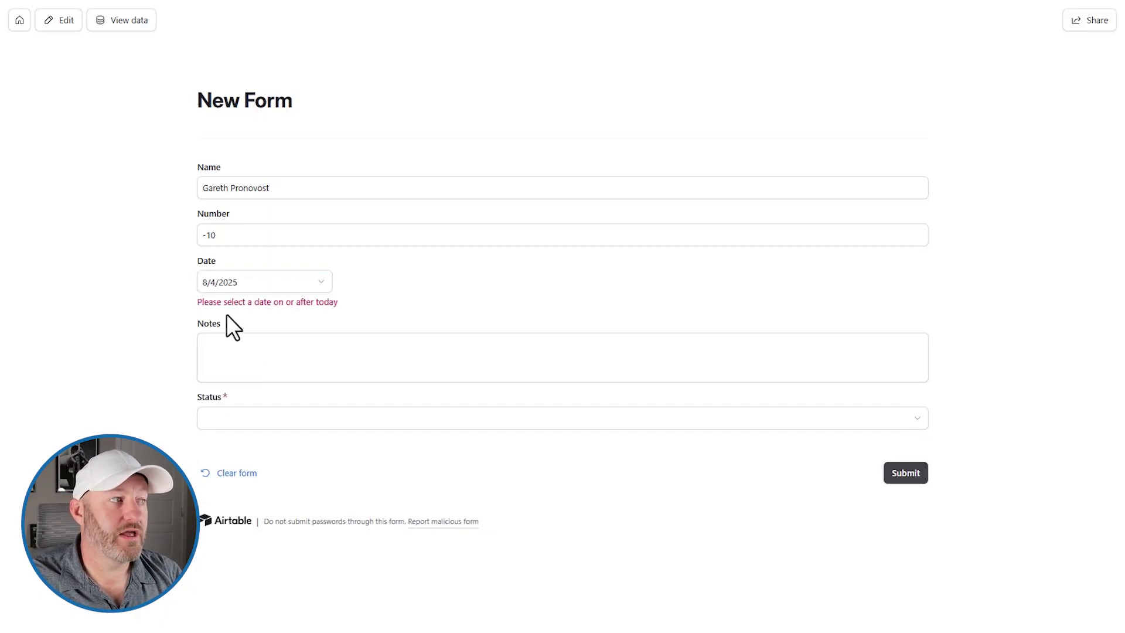
pyautogui.click(259, 285)
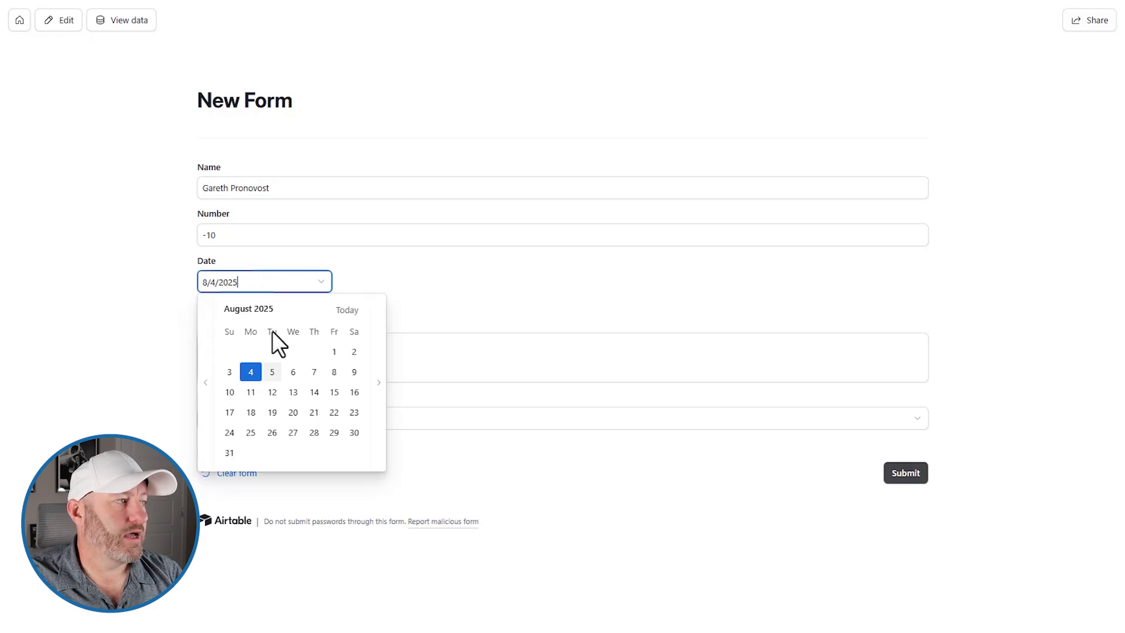
pyautogui.click(273, 433)
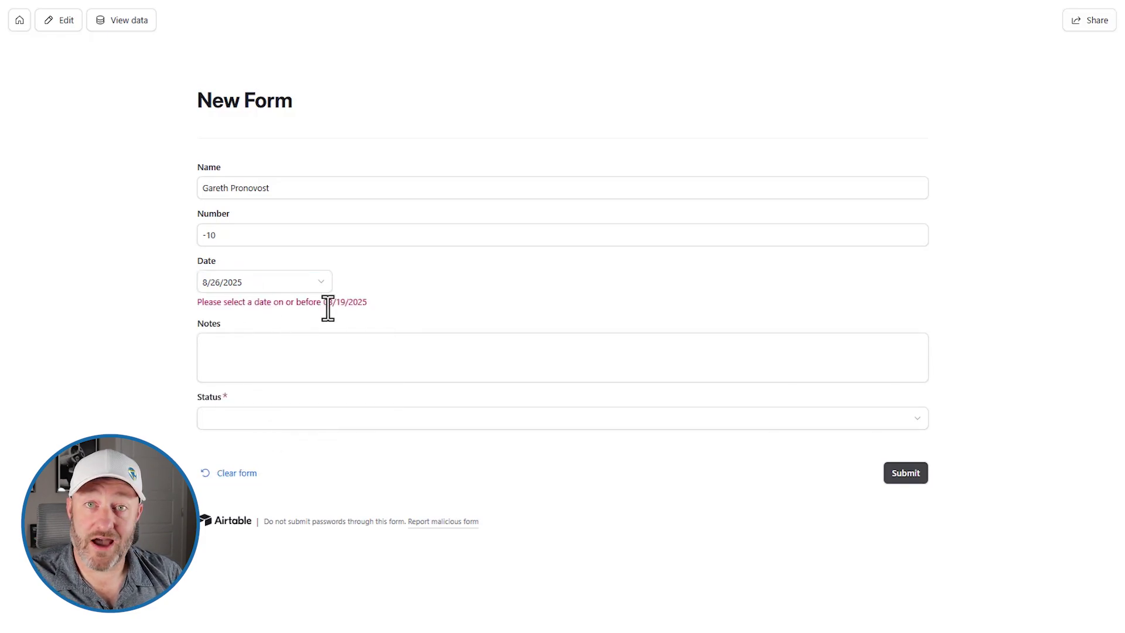
pyautogui.click(280, 285)
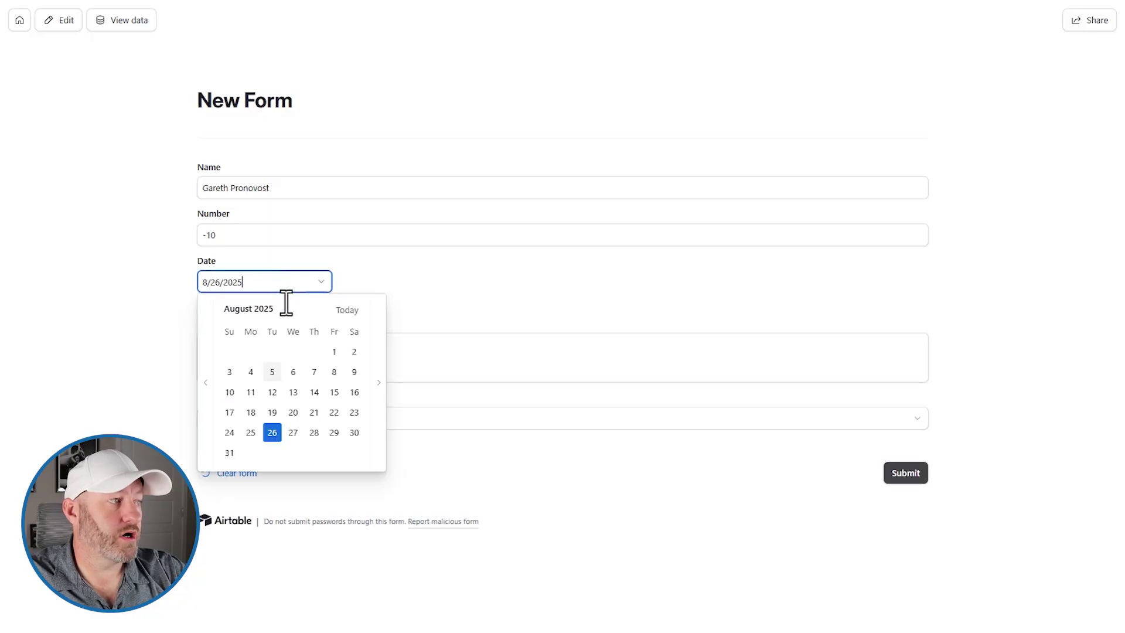
pyautogui.click(251, 412)
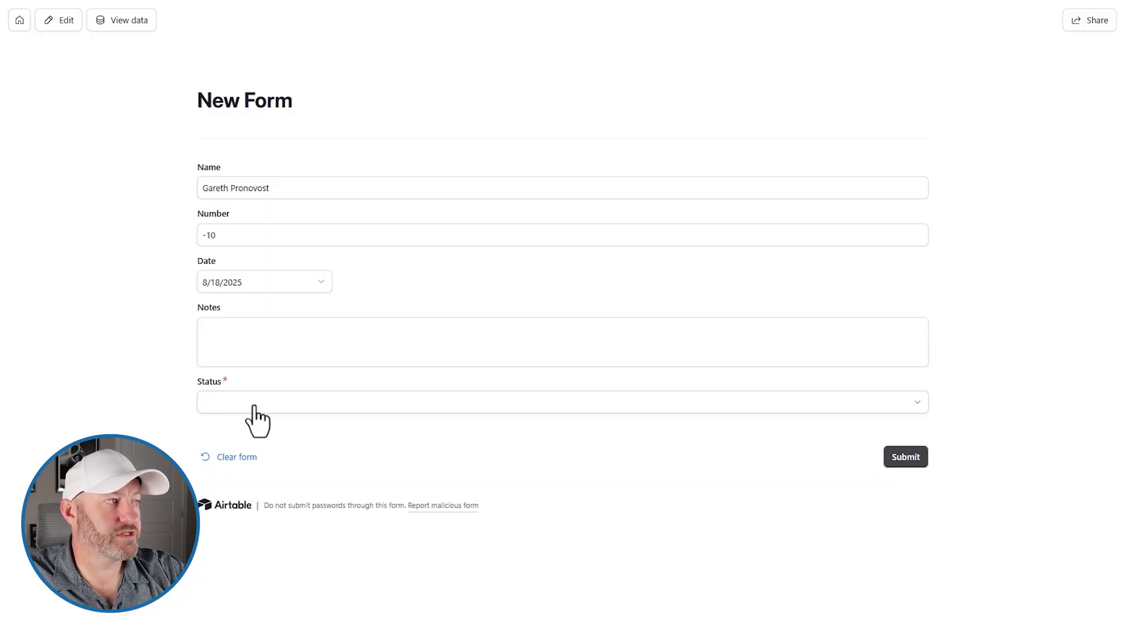
# Enter 'resting up' in Notes, set Status to In progress, and submit
pyautogui.click(325, 336)
pyautogui.write('res')
pyautogui.click(371, 305)
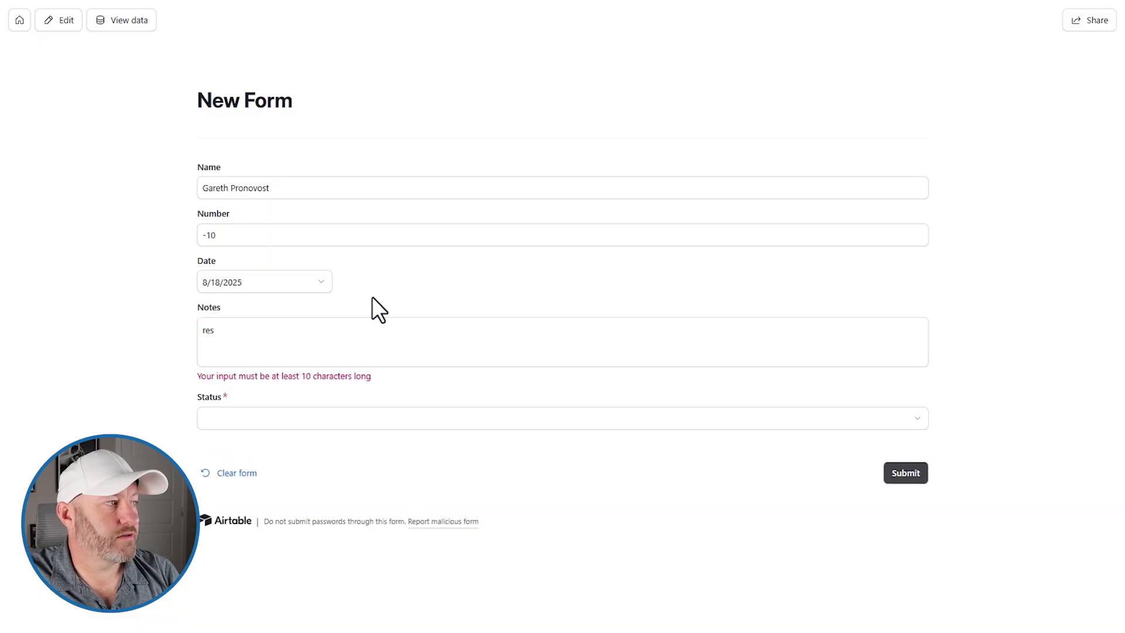
pyautogui.click(309, 337)
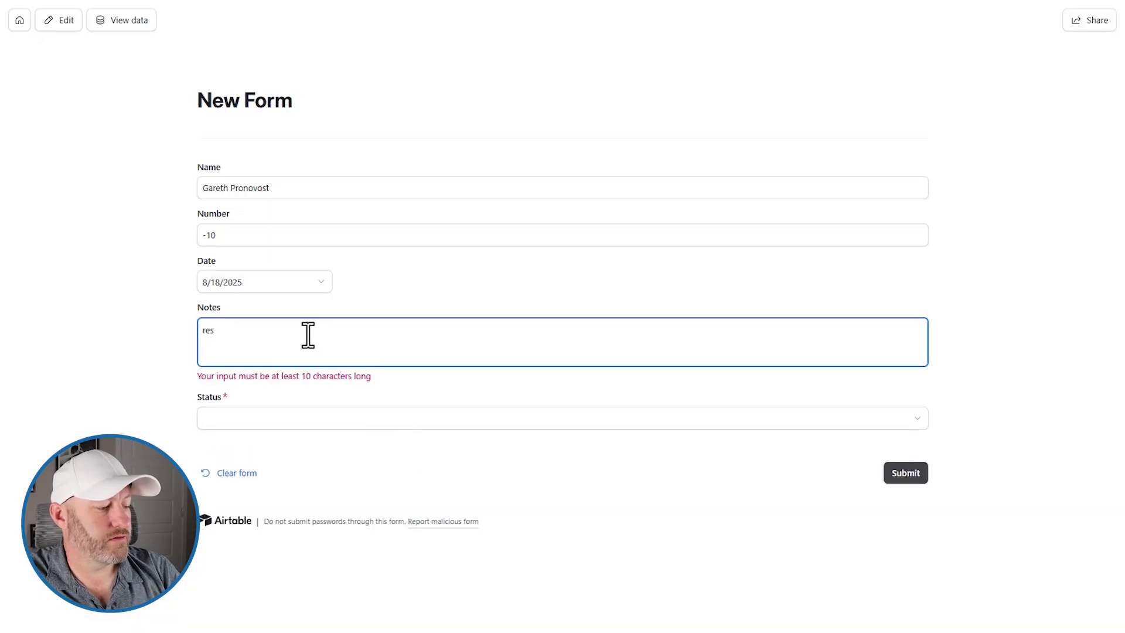
pyautogui.write('ting up')
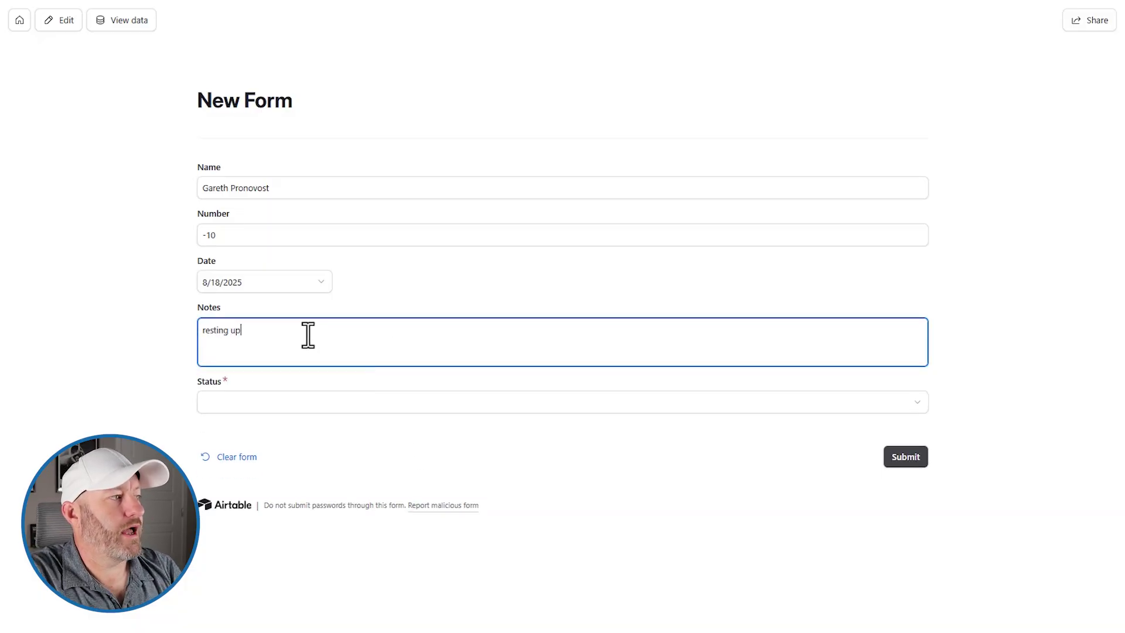
pyautogui.click(321, 404)
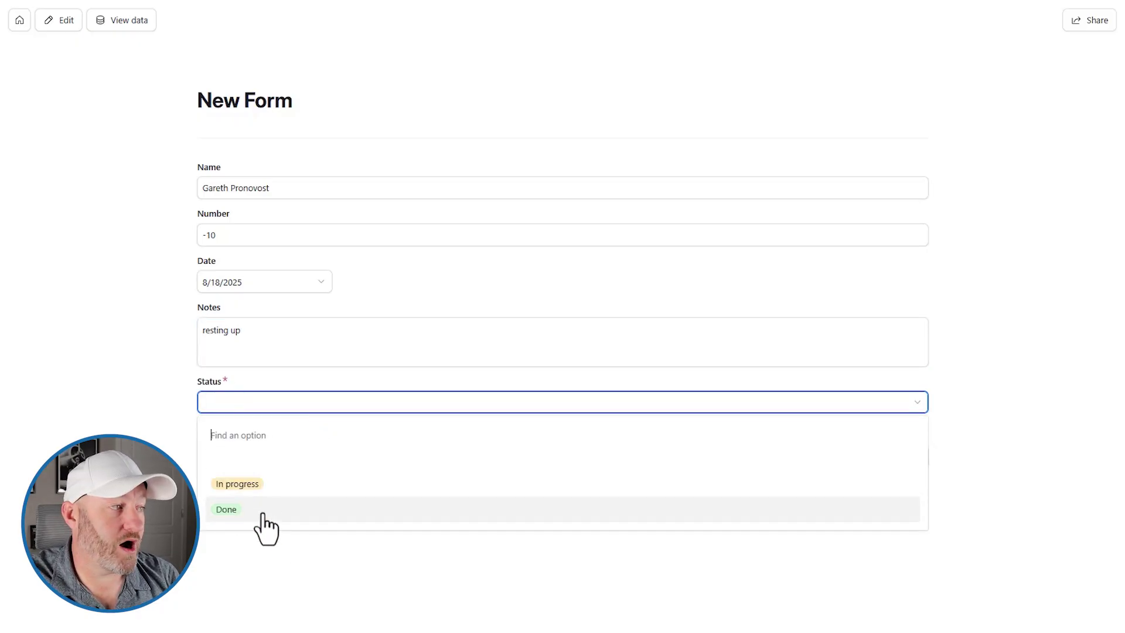
pyautogui.click(258, 487)
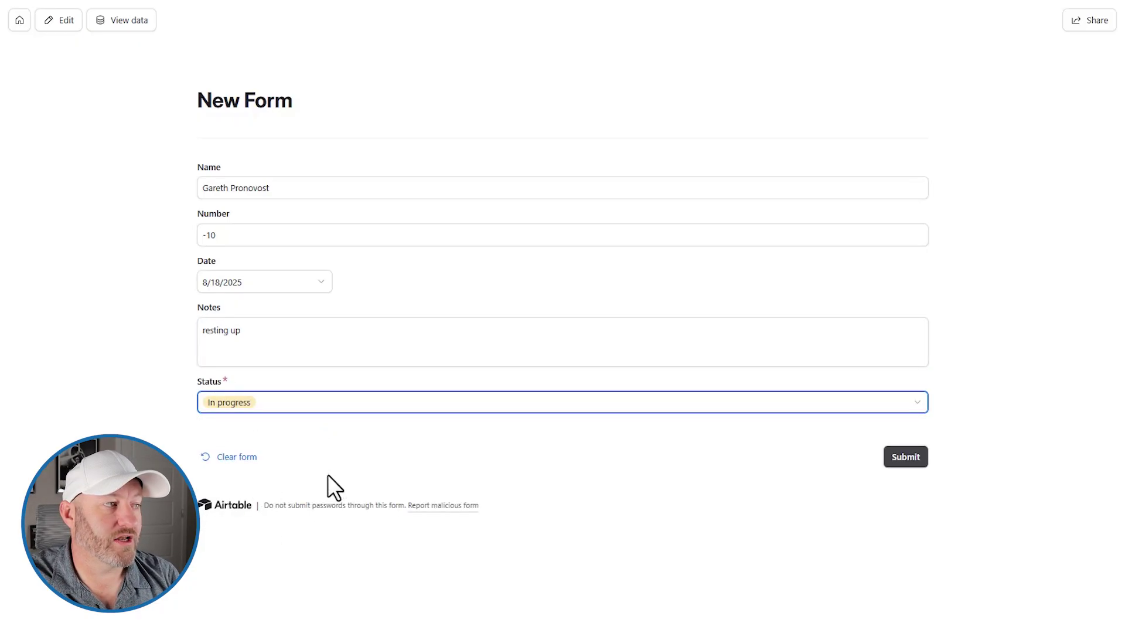
pyautogui.click(904, 457)
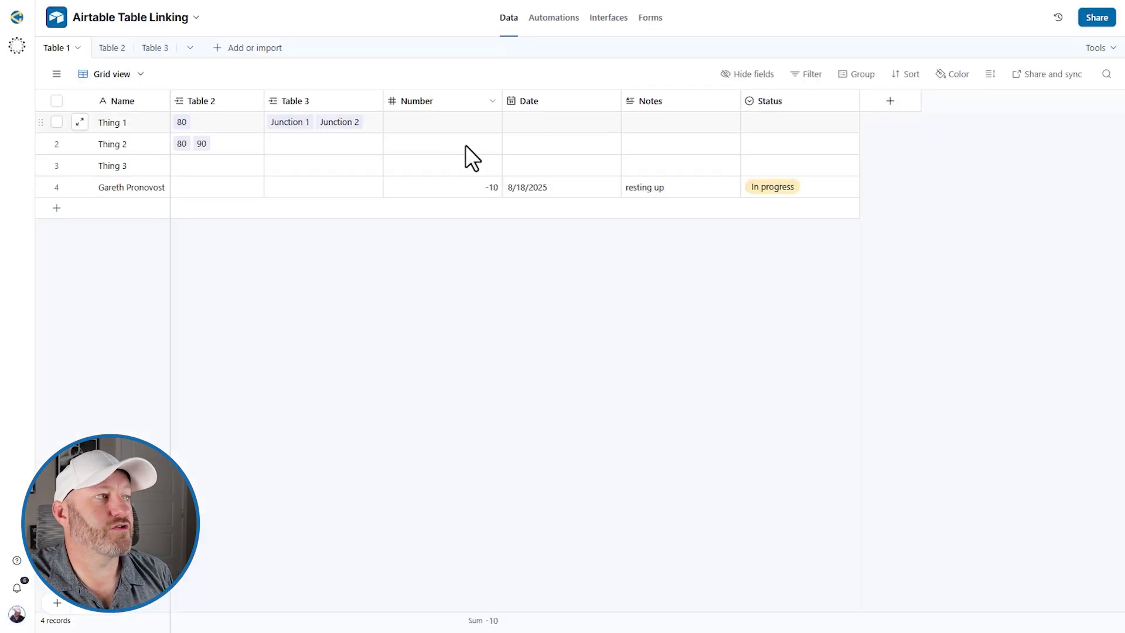
# Inspect the new fourth row's -10 Number and 8/18/2025 Date cells in Table 1
pyautogui.moveTo(134, 186)
pyautogui.mouseDown()
pyautogui.moveTo(668, 156)
pyautogui.moveTo(785, 186)
pyautogui.mouseUp()
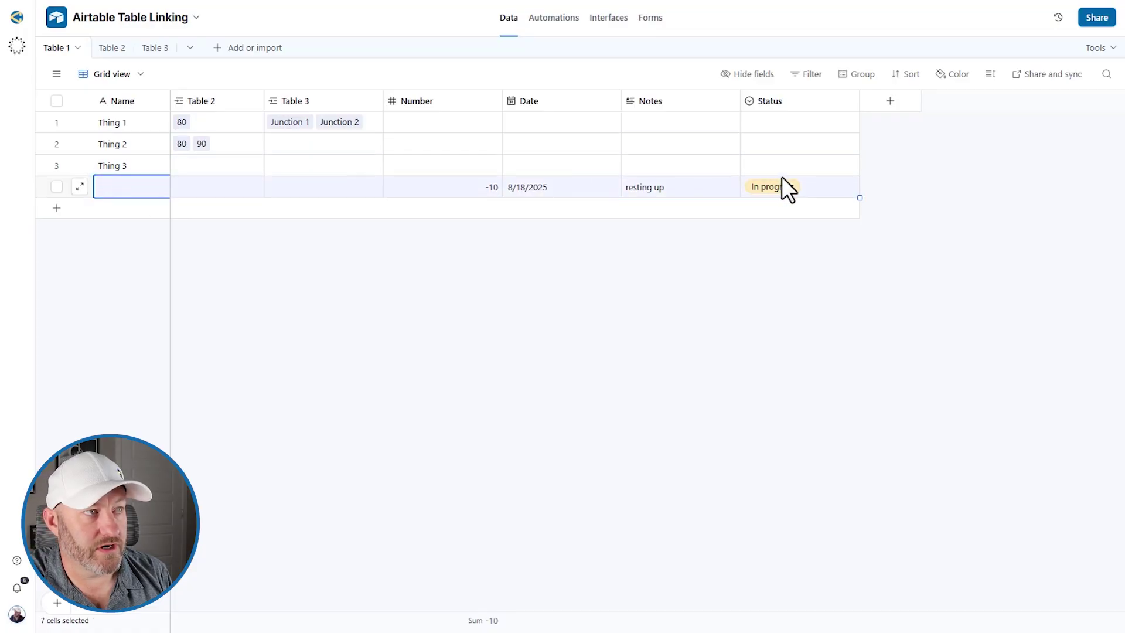
pyautogui.write('Gareth Pronovost')
pyautogui.press('Escape')
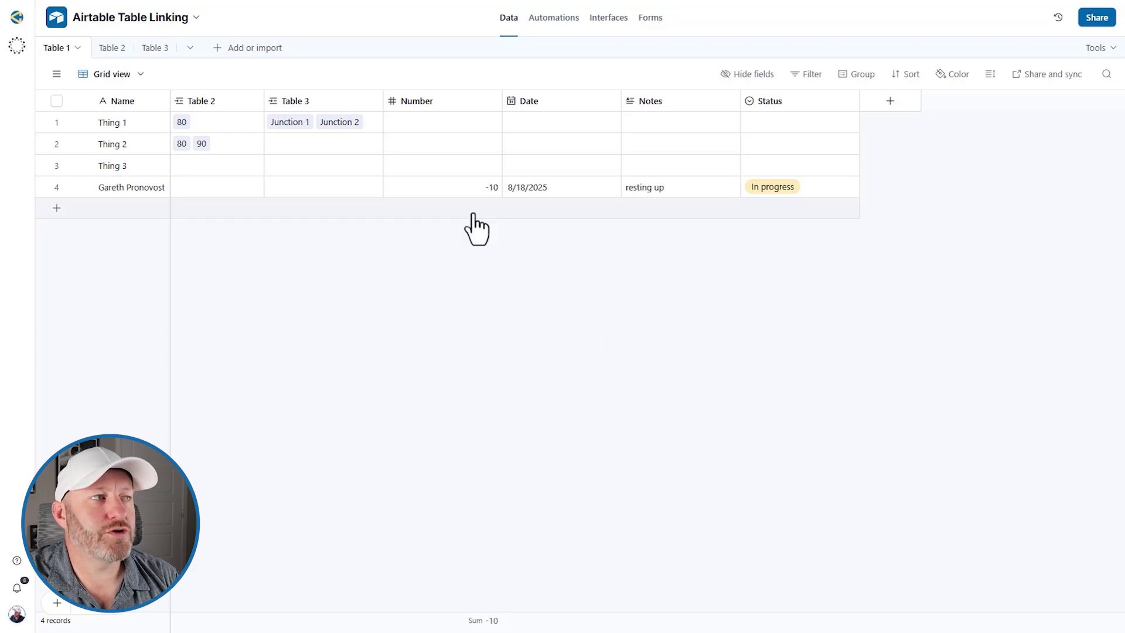
pyautogui.click(448, 187)
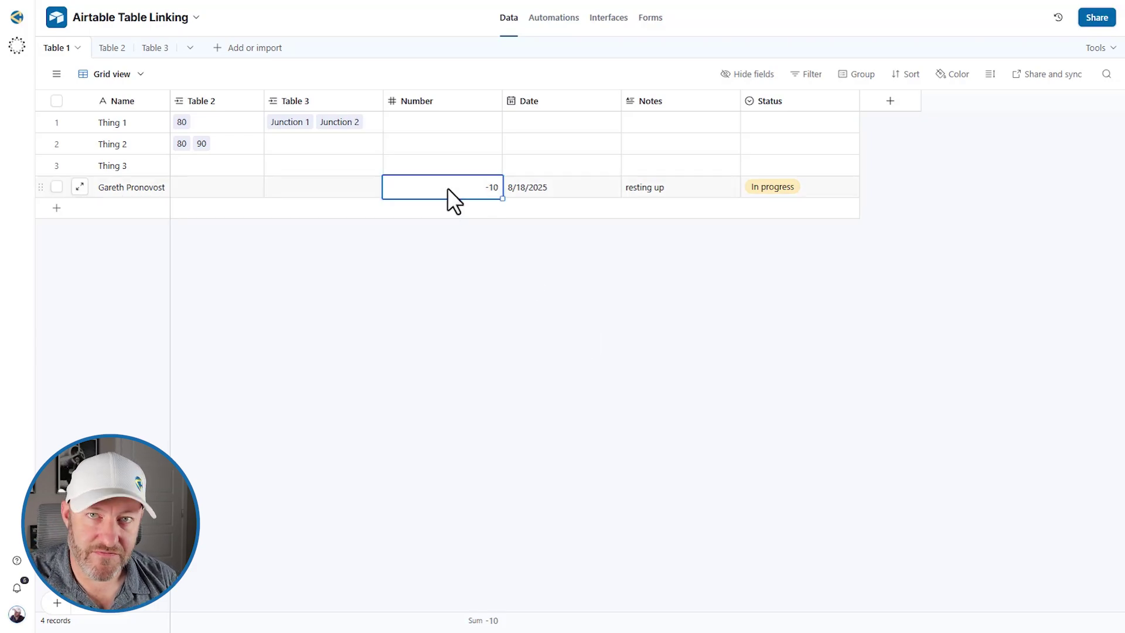
pyautogui.click(551, 187)
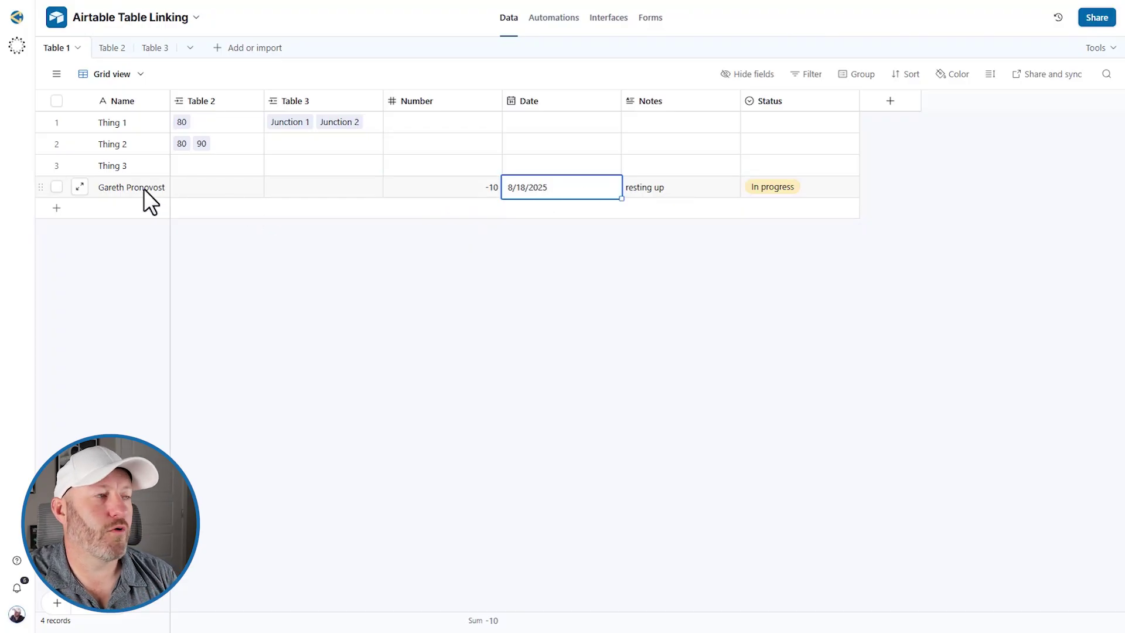